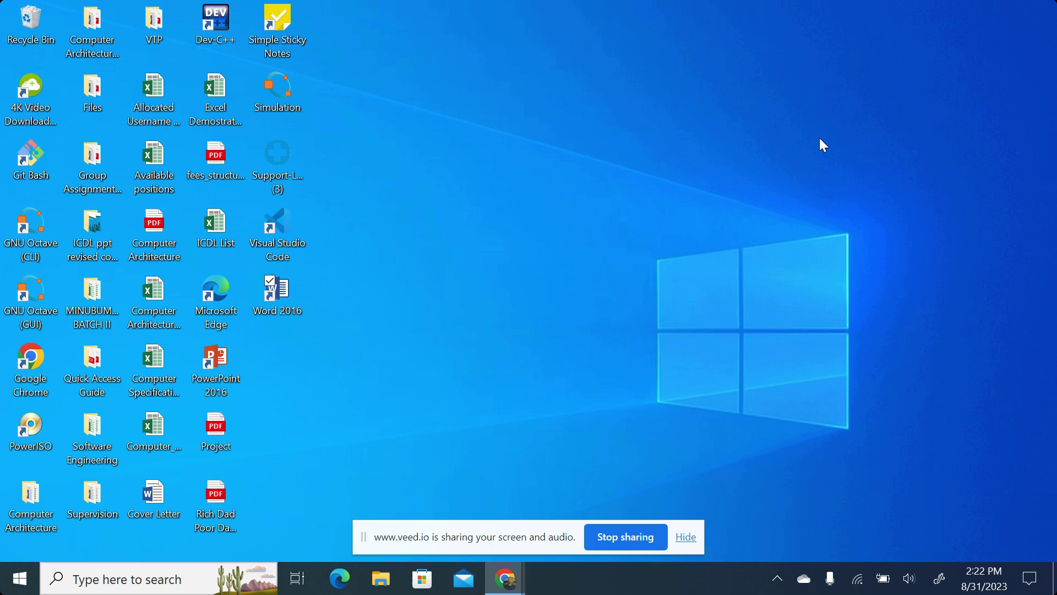
# Refresh the desktop, then launch Word 2016 from a 'word' search.
pyautogui.rightClick(590, 196)
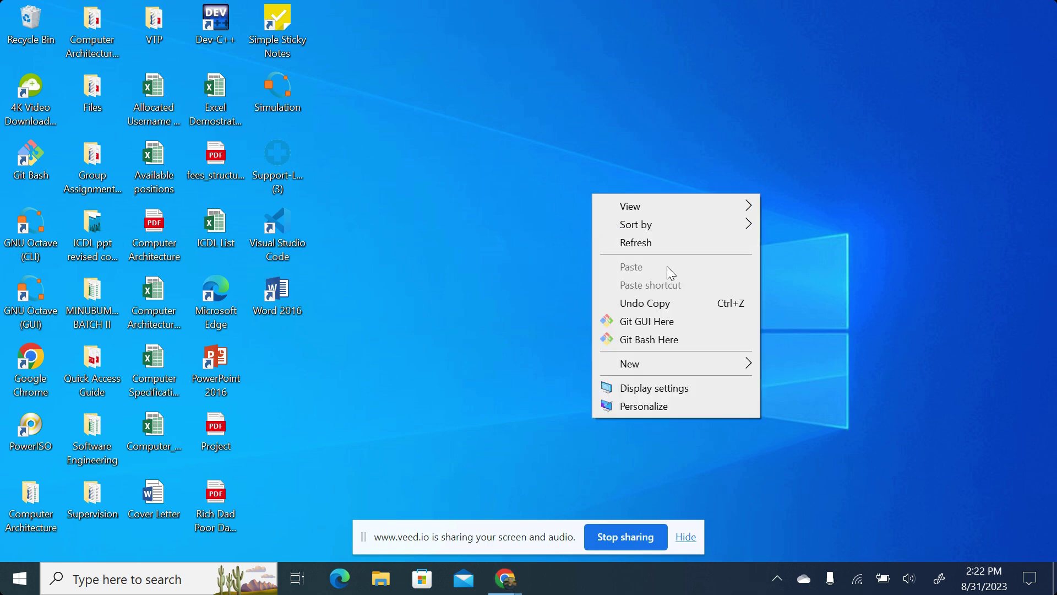
pyautogui.click(617, 243)
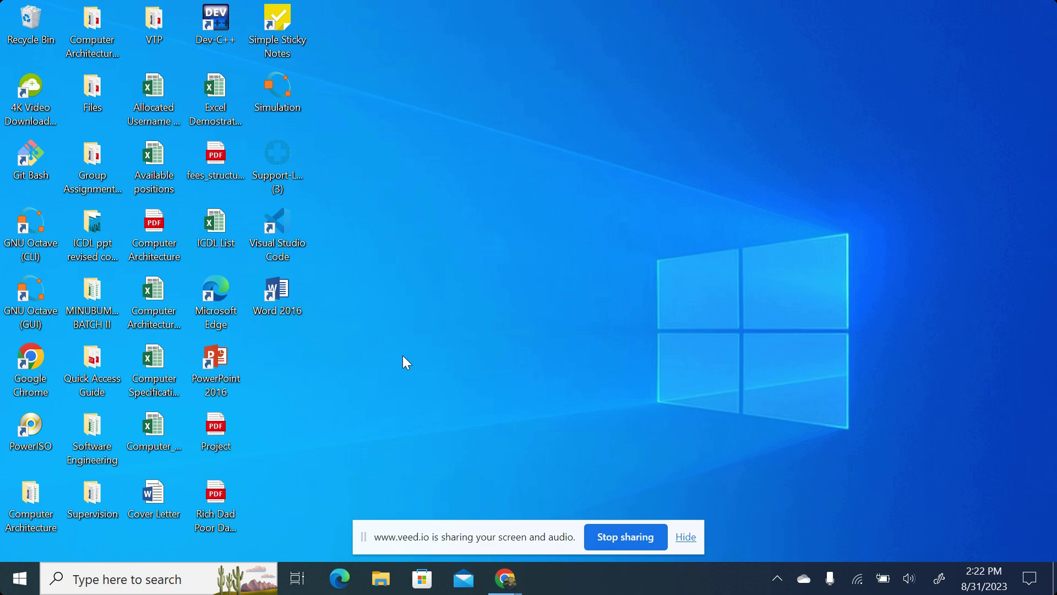
pyautogui.click(113, 579)
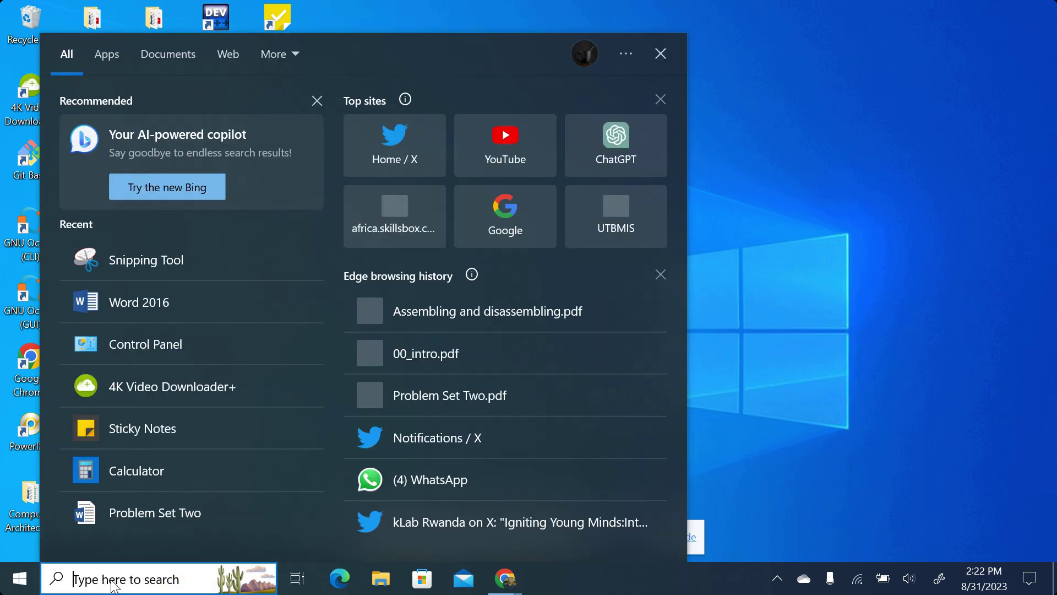
pyautogui.write('word')
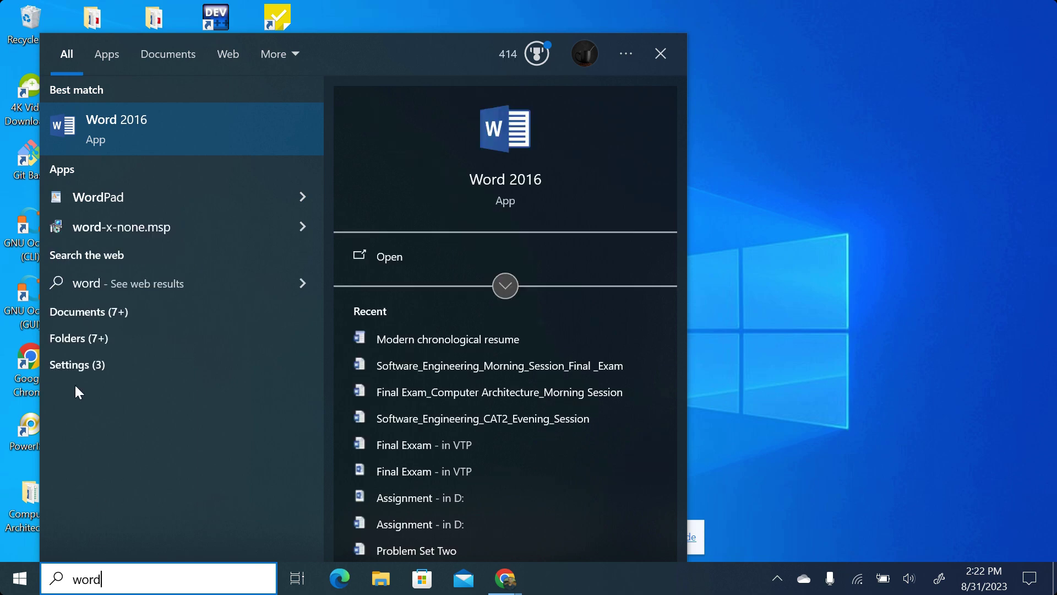
pyautogui.click(152, 134)
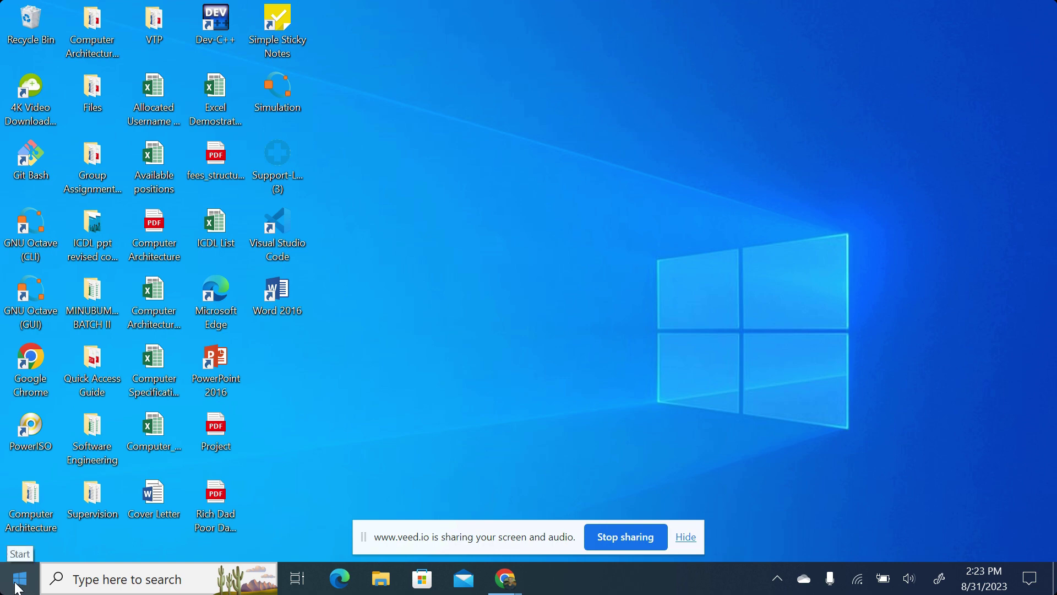
# Scroll through the Start menu's list of installed apps, then dismiss it without launching anything.
pyautogui.click(20, 579)
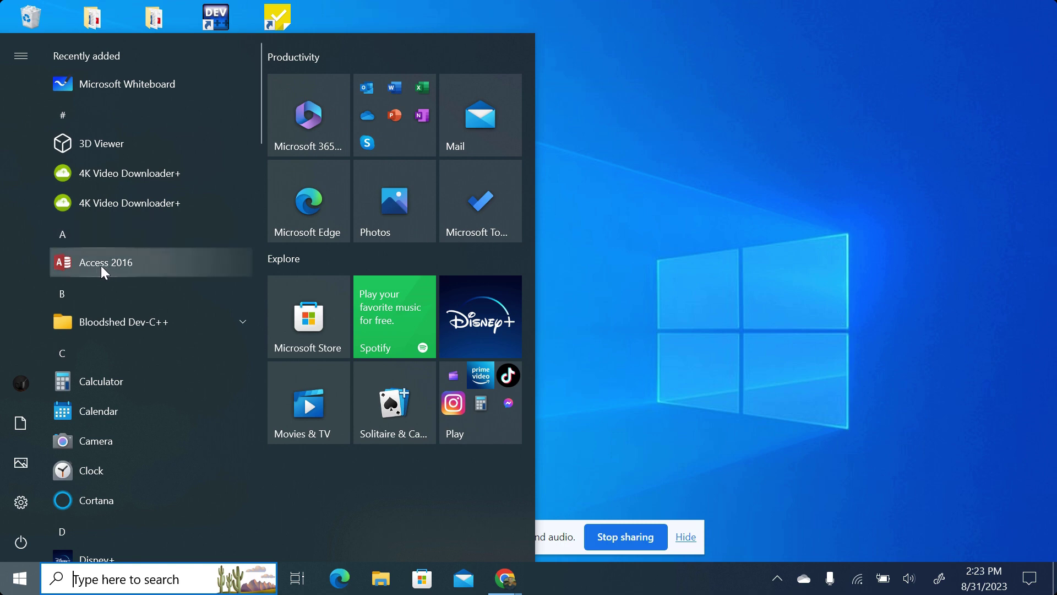
pyautogui.scroll(-4, 97, 358)
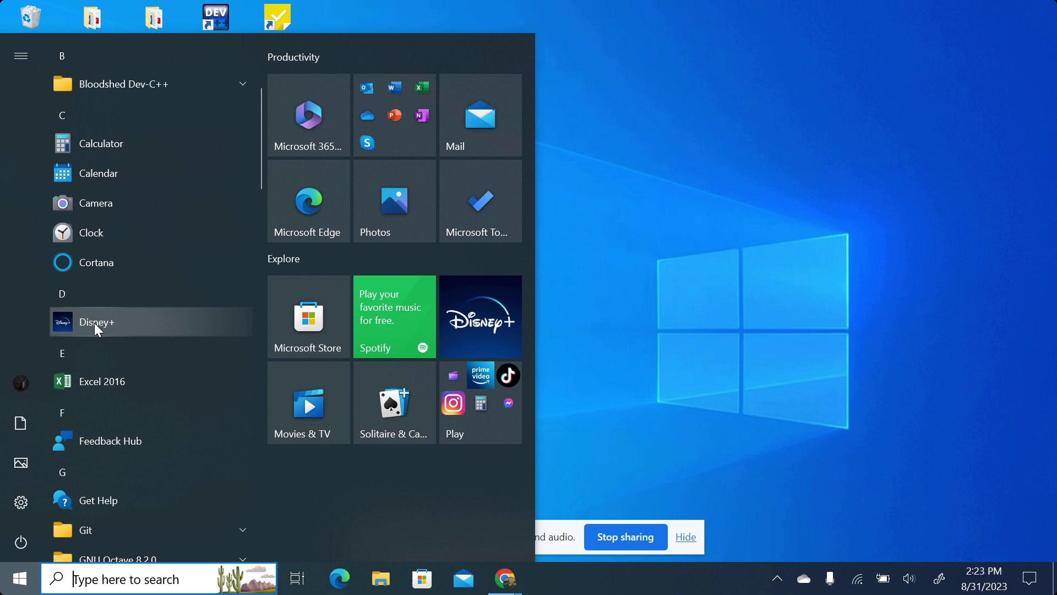
pyautogui.scroll(-2, 88, 330)
pyautogui.scroll(-15, 105, 349)
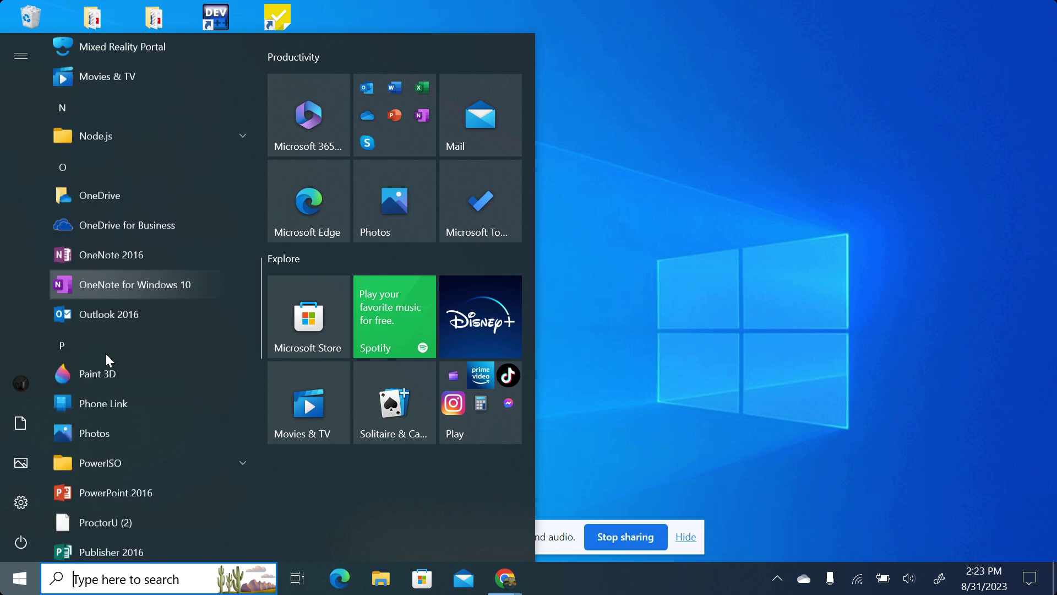
pyautogui.scroll(-9, 104, 354)
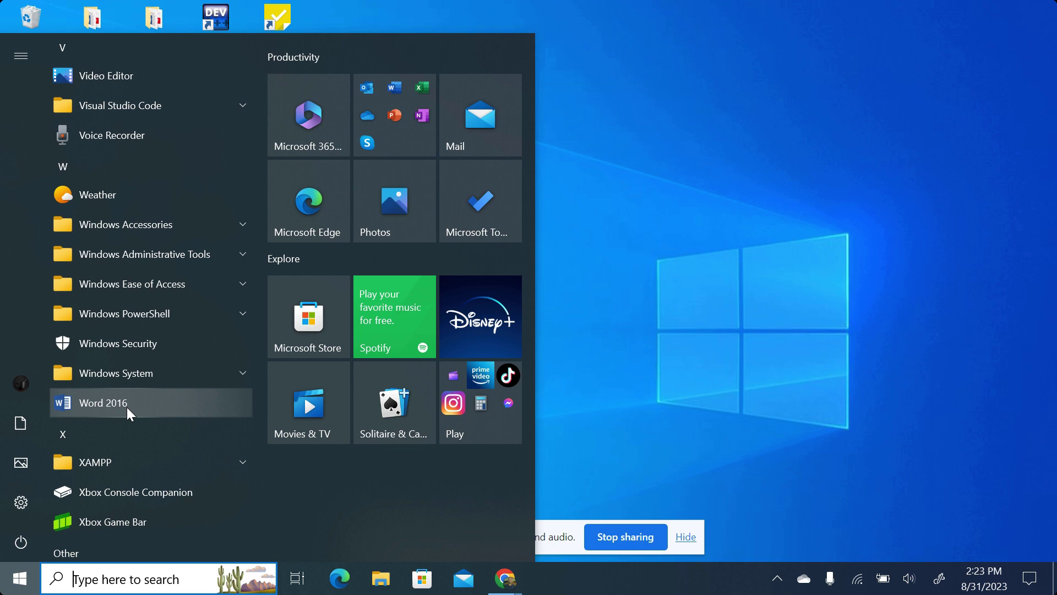
pyautogui.click(695, 148)
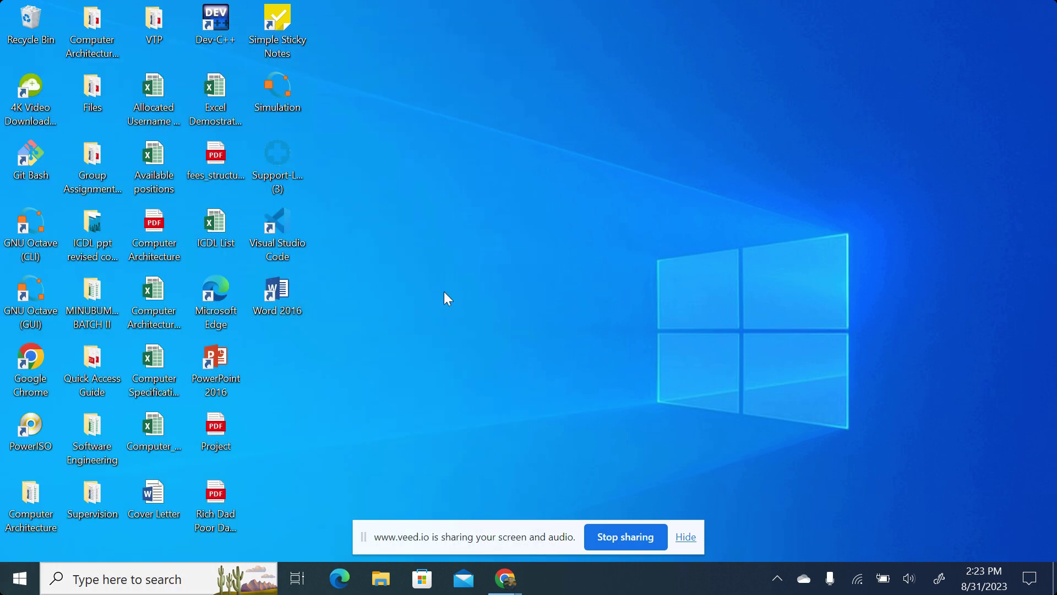
# Open Control Panel by running 'control' from the Run box.
pyautogui.press('super+r')
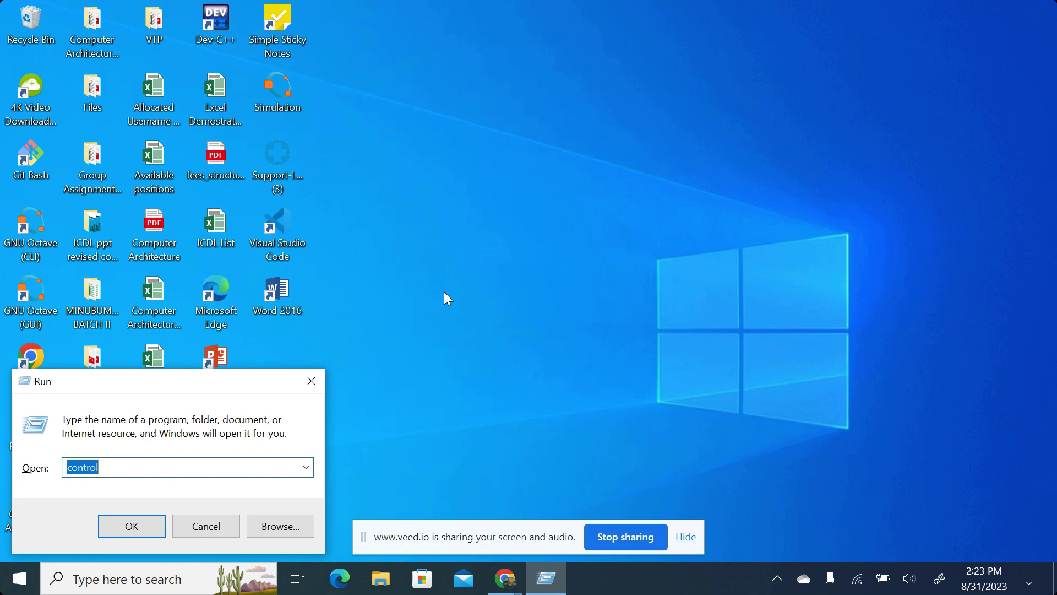
pyautogui.press('BackSpace')
pyautogui.write('contr')
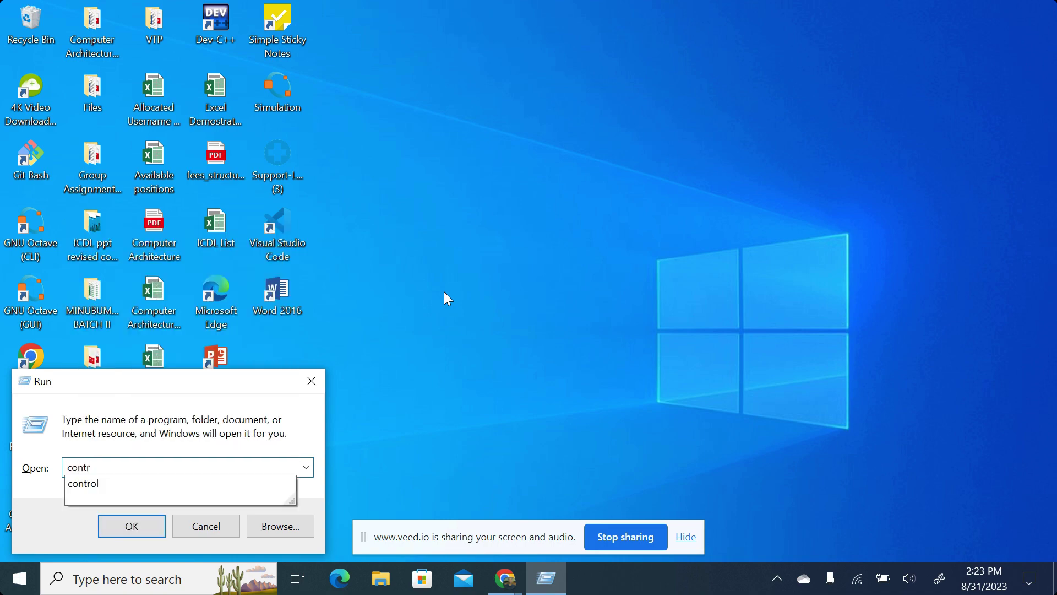
pyautogui.write('ol')
pyautogui.press('Return')
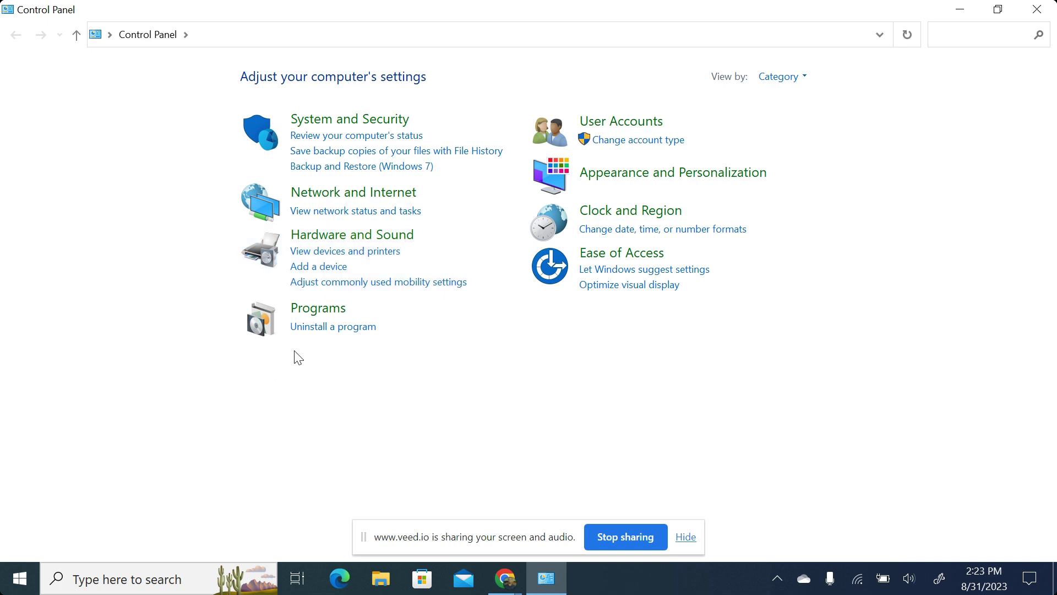
# Select Microsoft Office Professional Plus 2016 under Uninstall a program, then close the window.
pyautogui.click(320, 328)
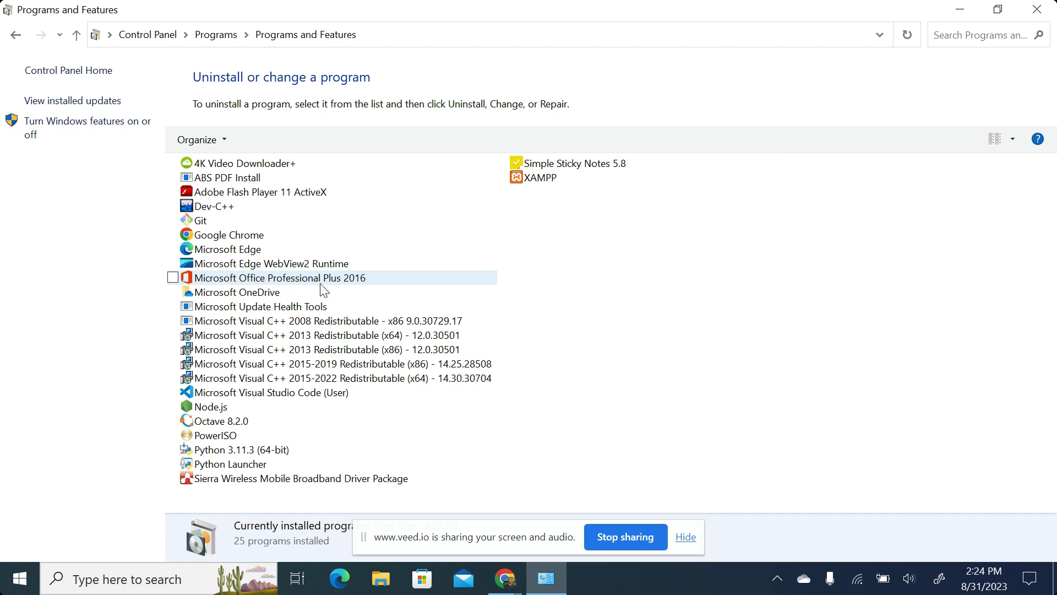
pyautogui.click(359, 286)
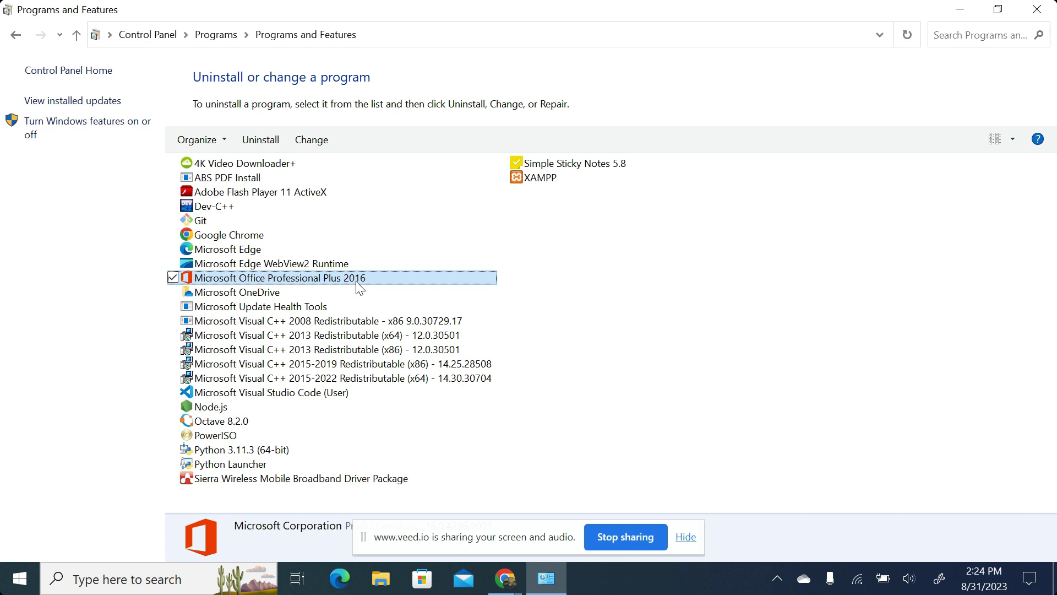
pyautogui.click(1037, 9)
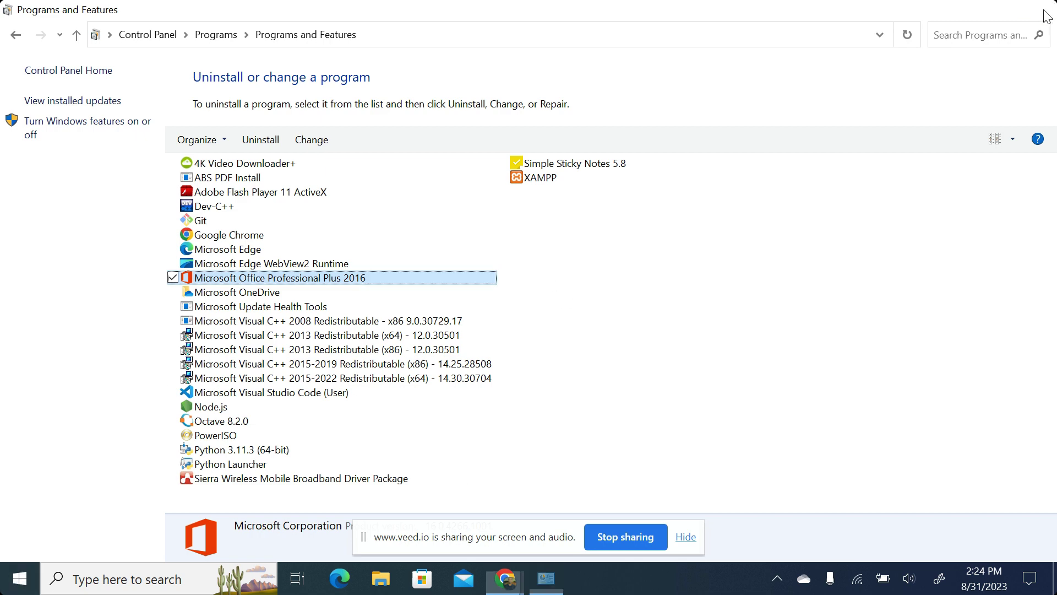
# Search 'word', open the Word 2016 file location, and copy its shortcut.
pyautogui.click(113, 579)
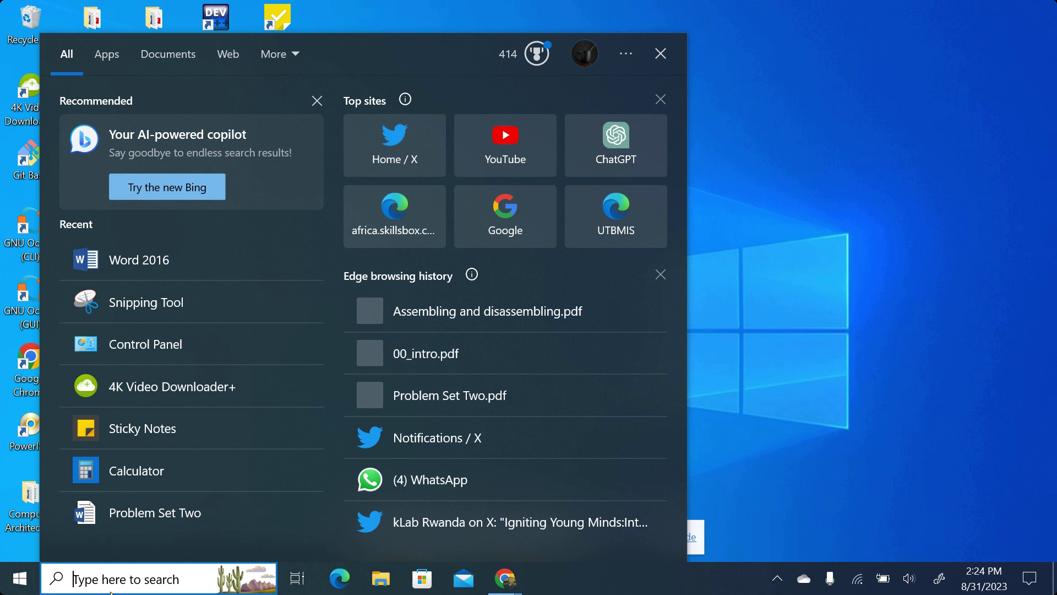
pyautogui.write('word')
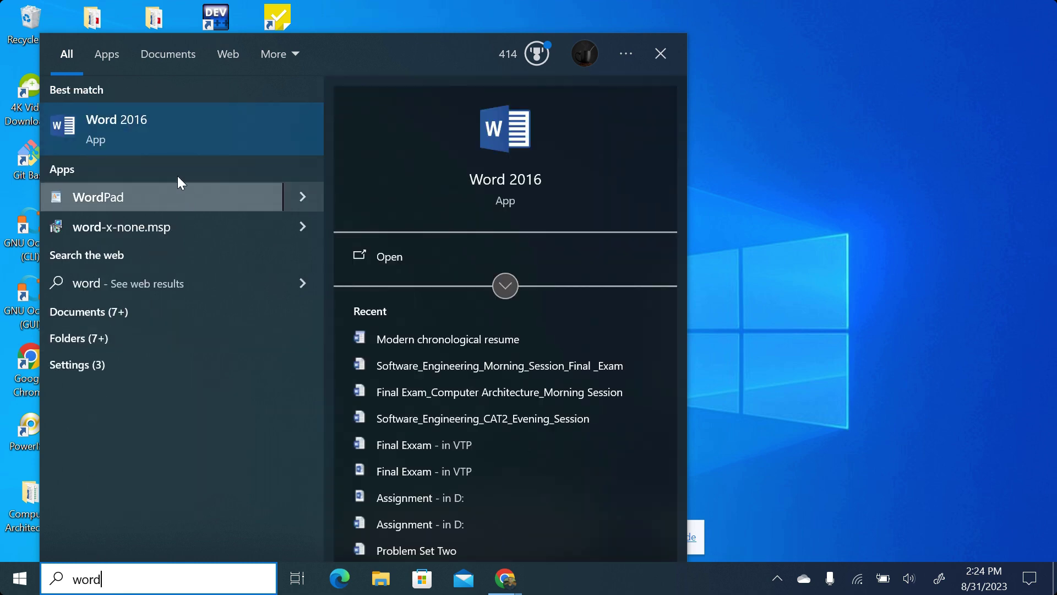
pyautogui.rightClick(116, 130)
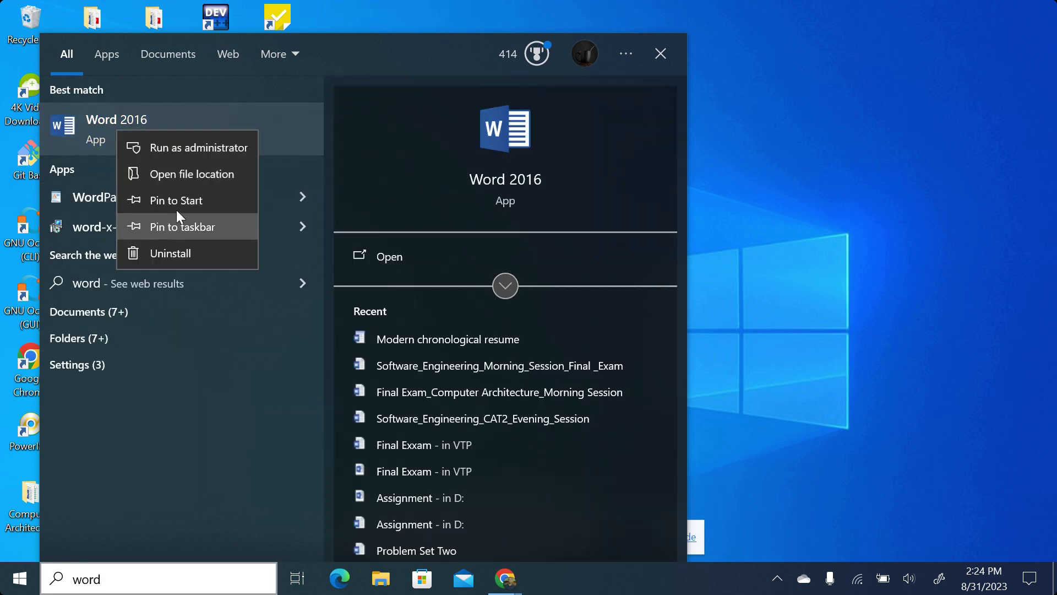
pyautogui.click(185, 178)
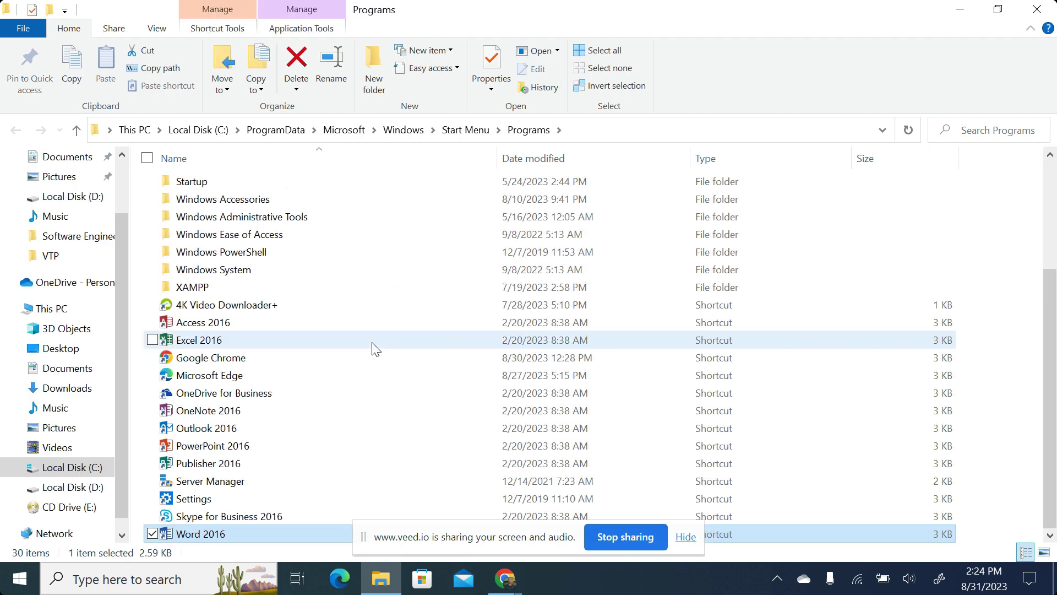
pyautogui.rightClick(210, 535)
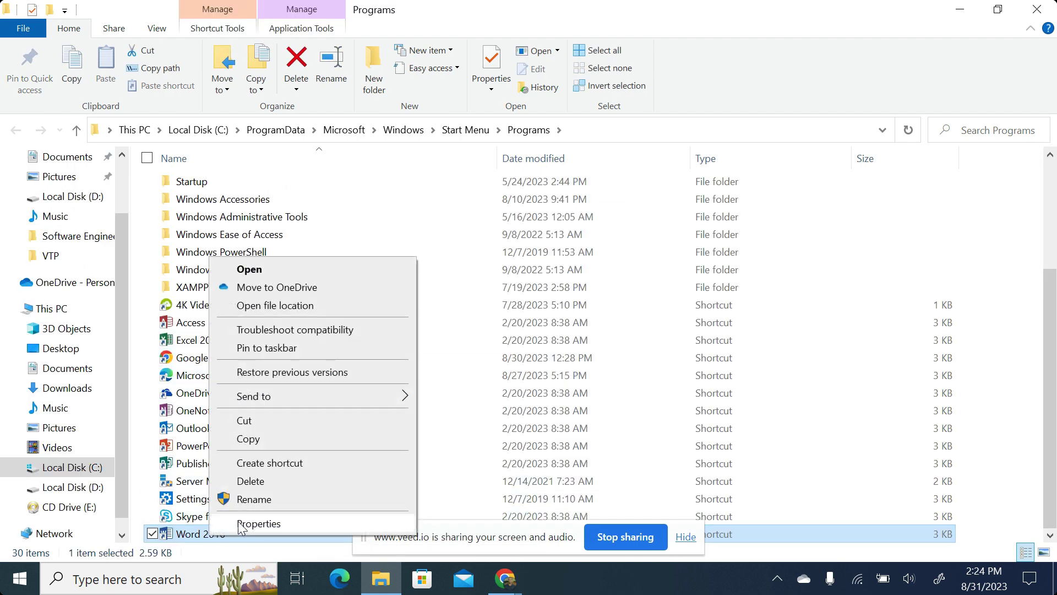
pyautogui.click(266, 441)
# Paste the Word 2016 shortcut onto the desktop, replacing the existing one.
pyautogui.click(1036, 9)
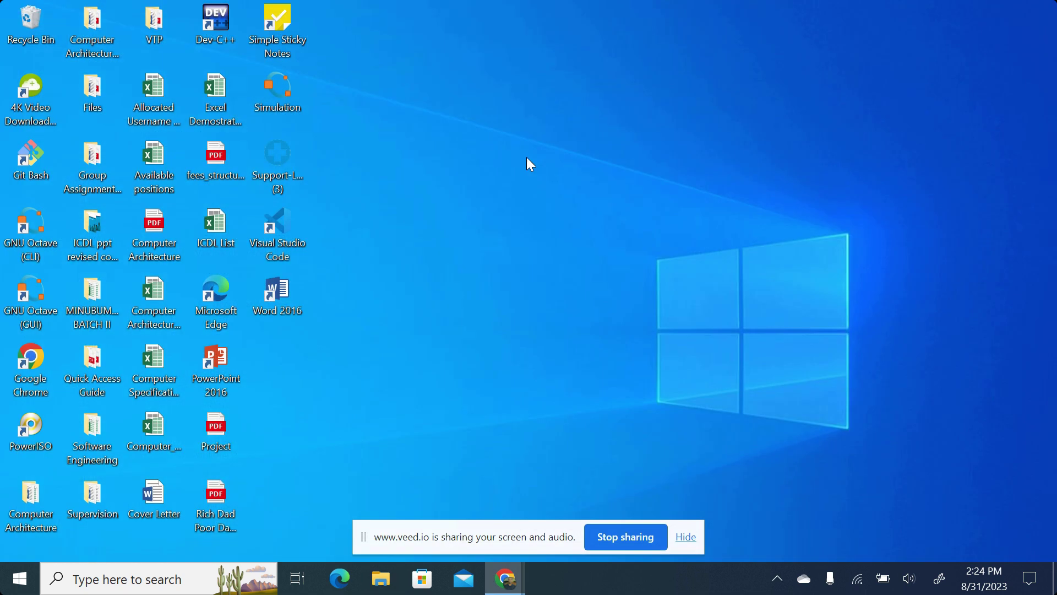
pyautogui.rightClick(490, 112)
pyautogui.click(542, 185)
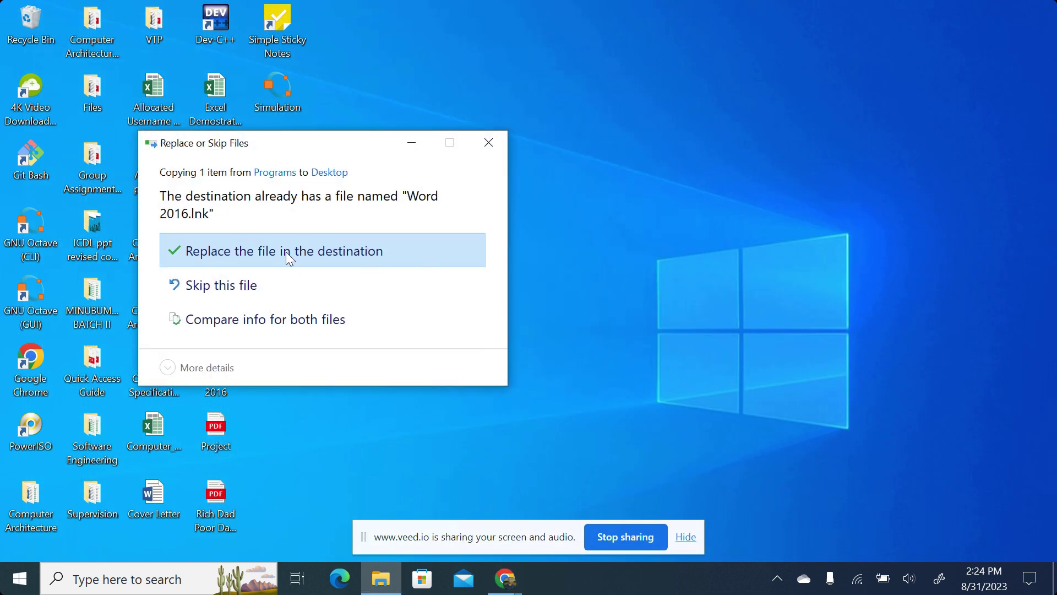
pyautogui.click(286, 252)
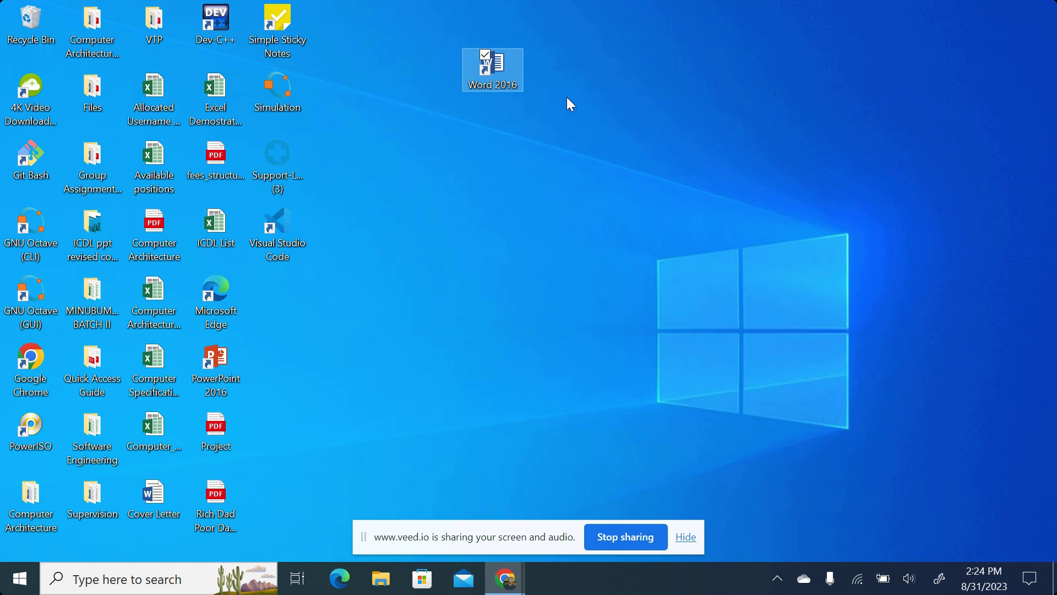
pyautogui.click(571, 105)
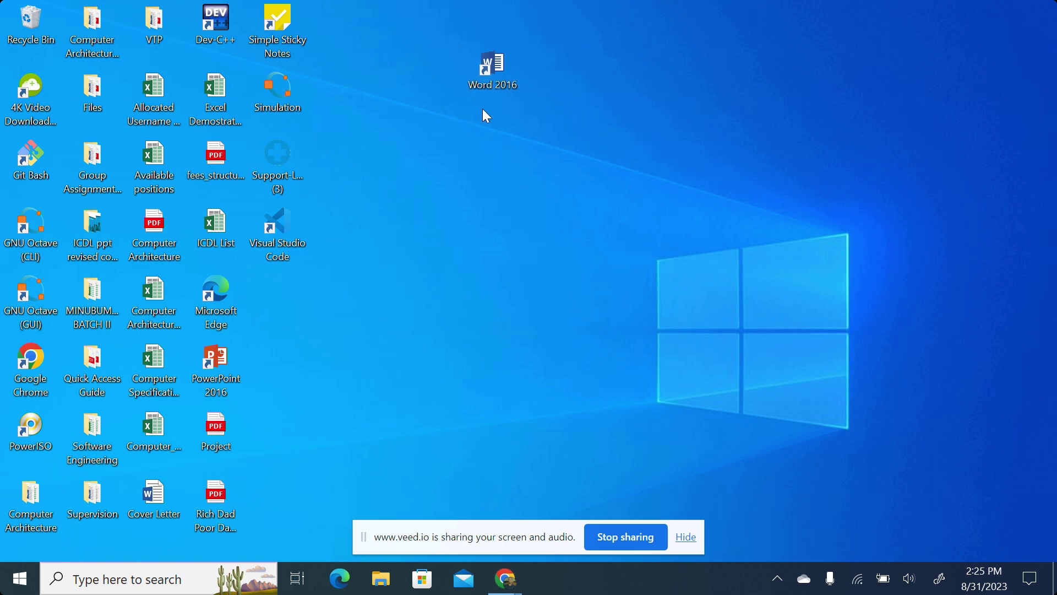
# Launch Word 2016 from the desktop shortcut and let it load to the Start screen.
pyautogui.doubleClick(491, 65)
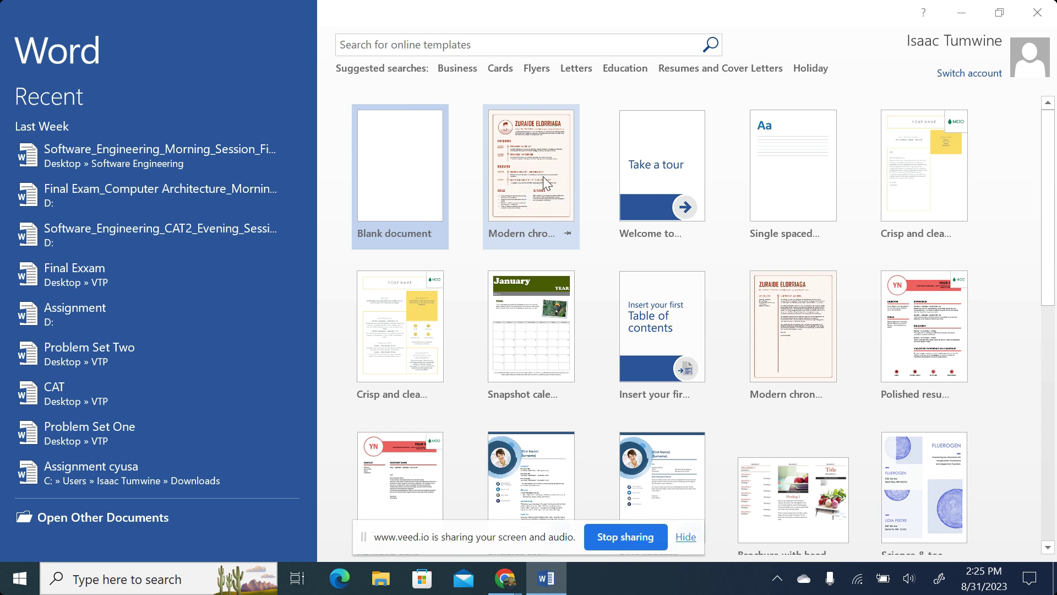
# Create a document from the Modern chronological resume template and scroll down to its Activities section.
pyautogui.click(518, 199)
pyautogui.click(547, 384)
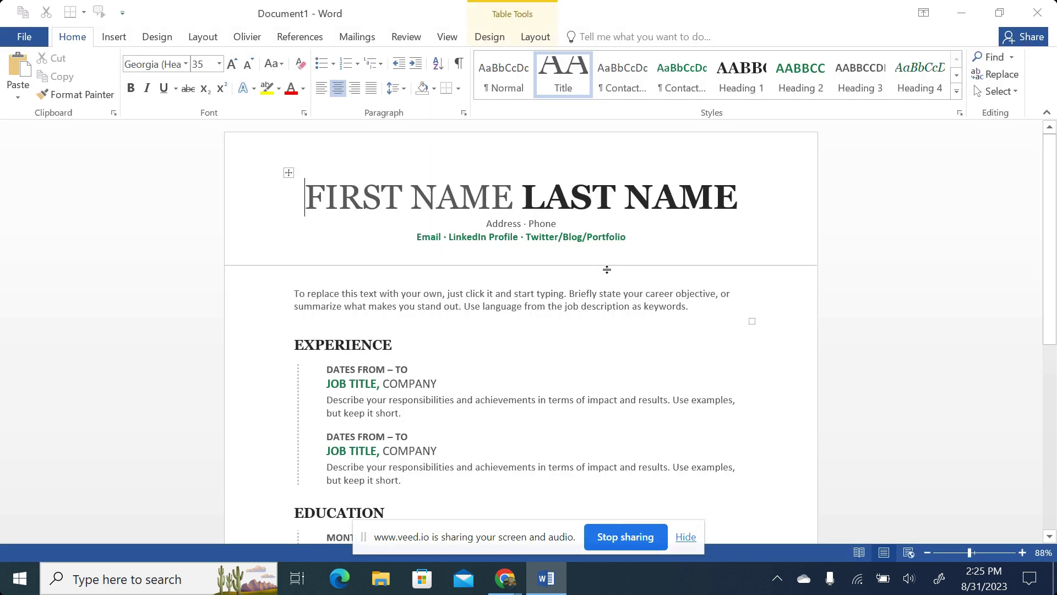
pyautogui.scroll(-5, 606, 271)
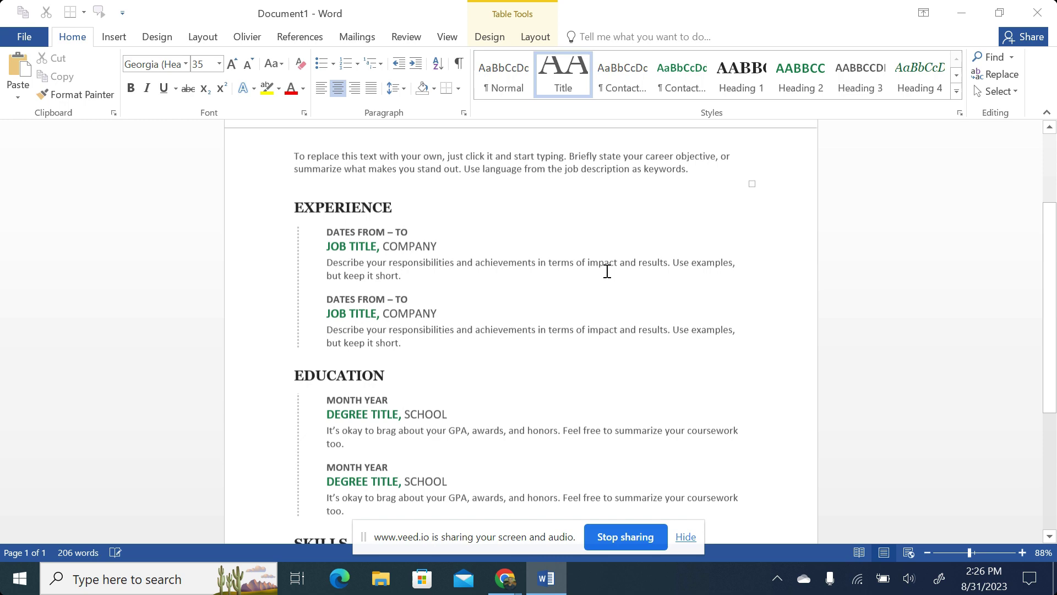
pyautogui.scroll(-3, 606, 270)
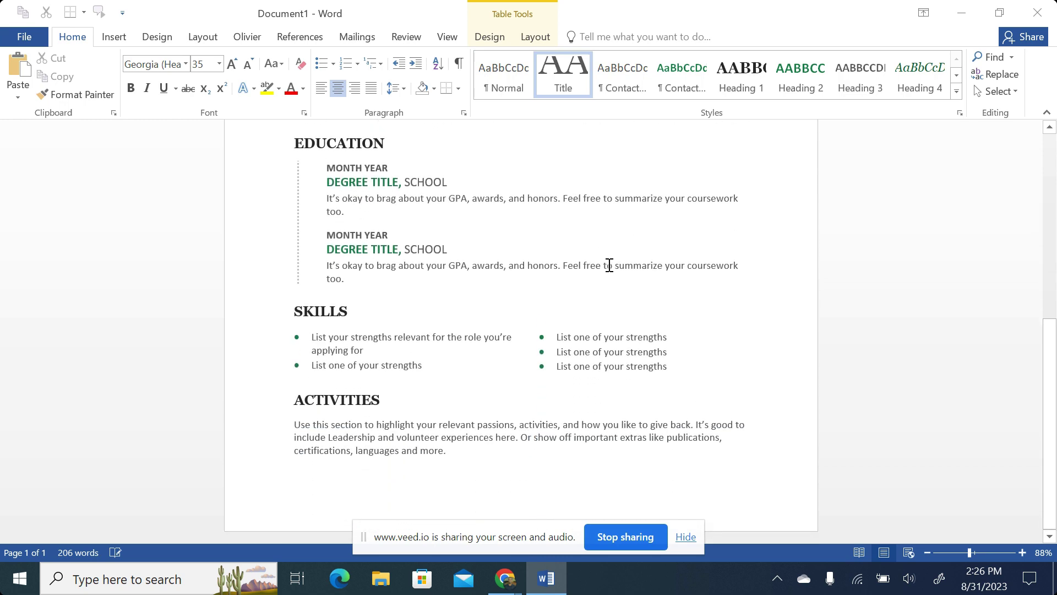
pyautogui.scroll(4, 608, 264)
pyautogui.scroll(4, 608, 265)
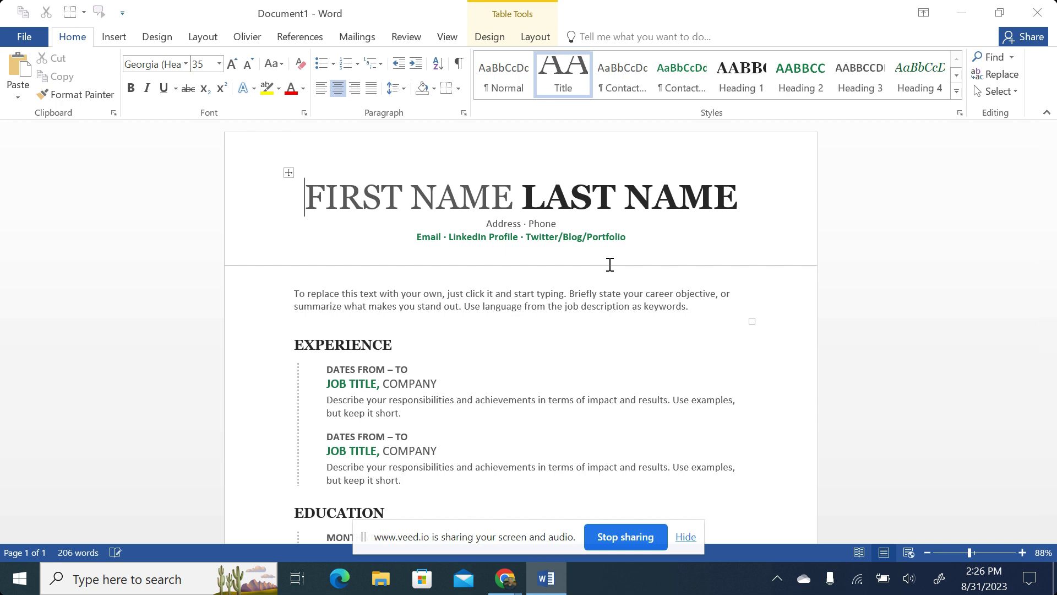
pyautogui.scroll(-3, 610, 264)
pyautogui.scroll(-3, 611, 264)
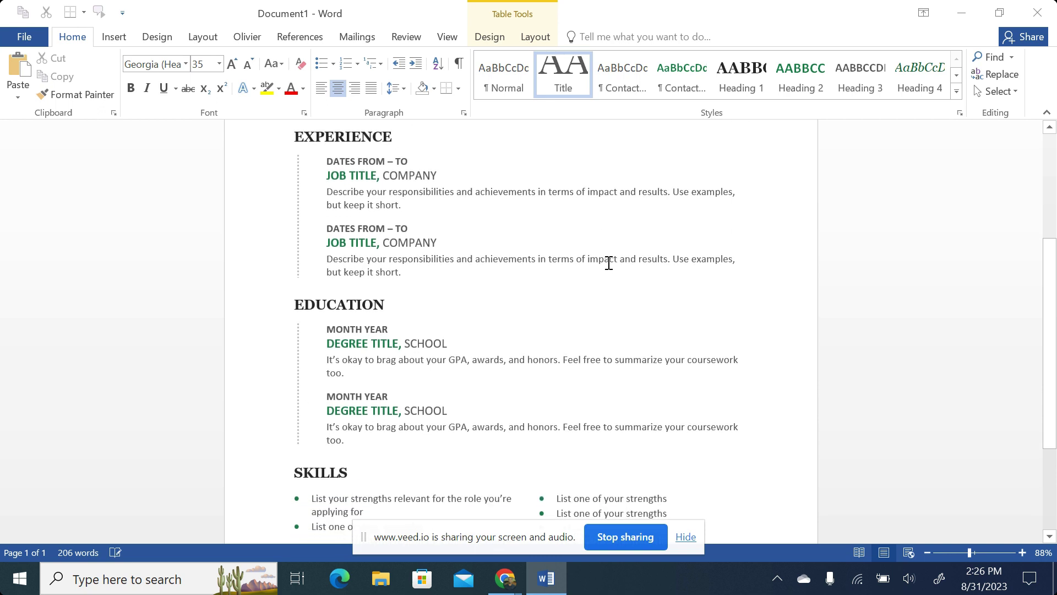
pyautogui.scroll(-4, 609, 263)
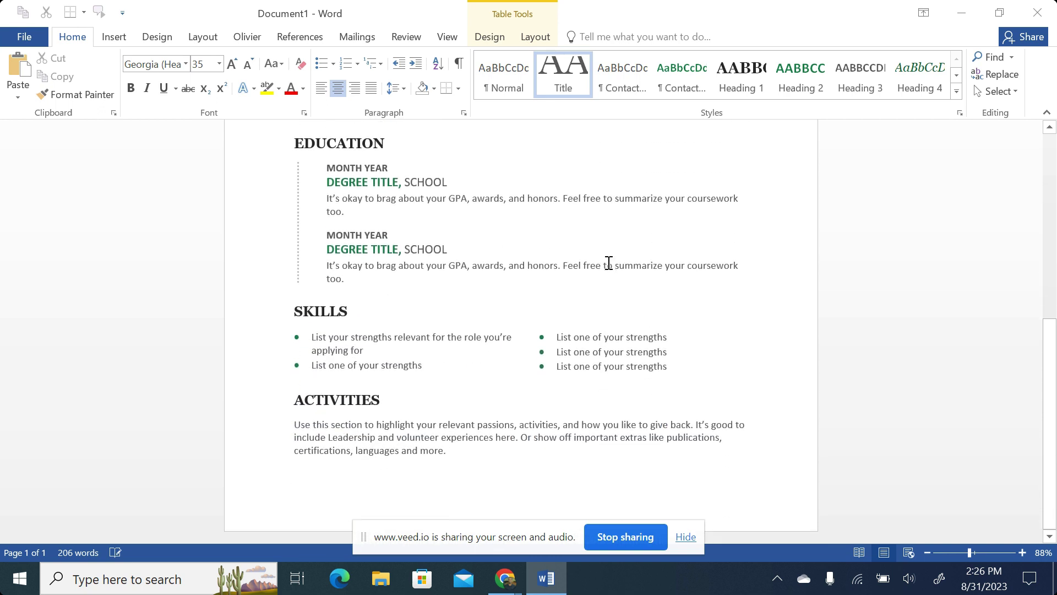
# Open File > New to list Blank document and the available templates.
pyautogui.click(26, 38)
pyautogui.click(59, 105)
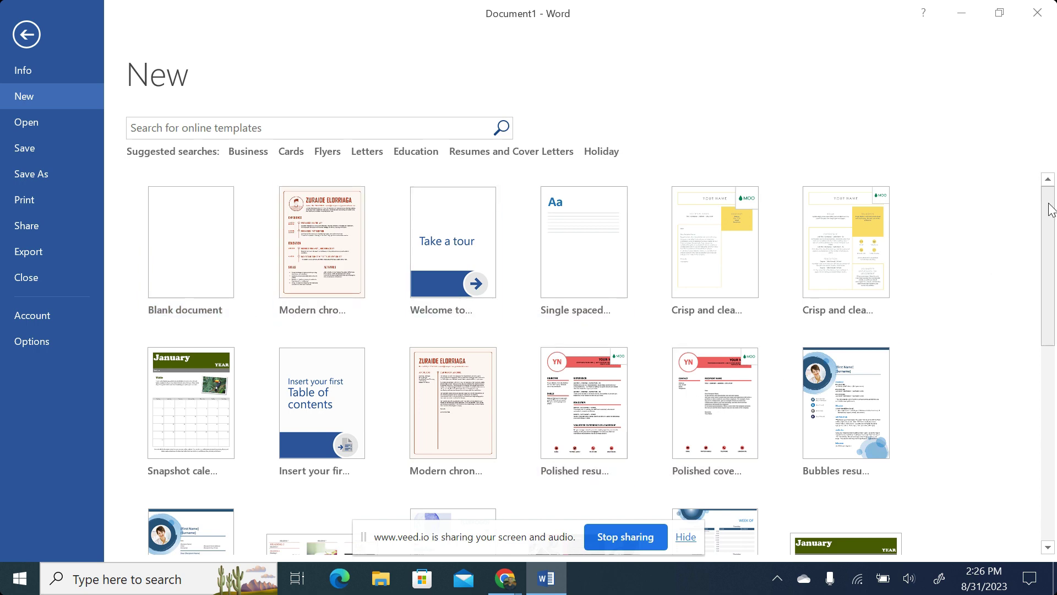
pyautogui.moveTo(1050, 210); pyautogui.dragTo(1032, 182)
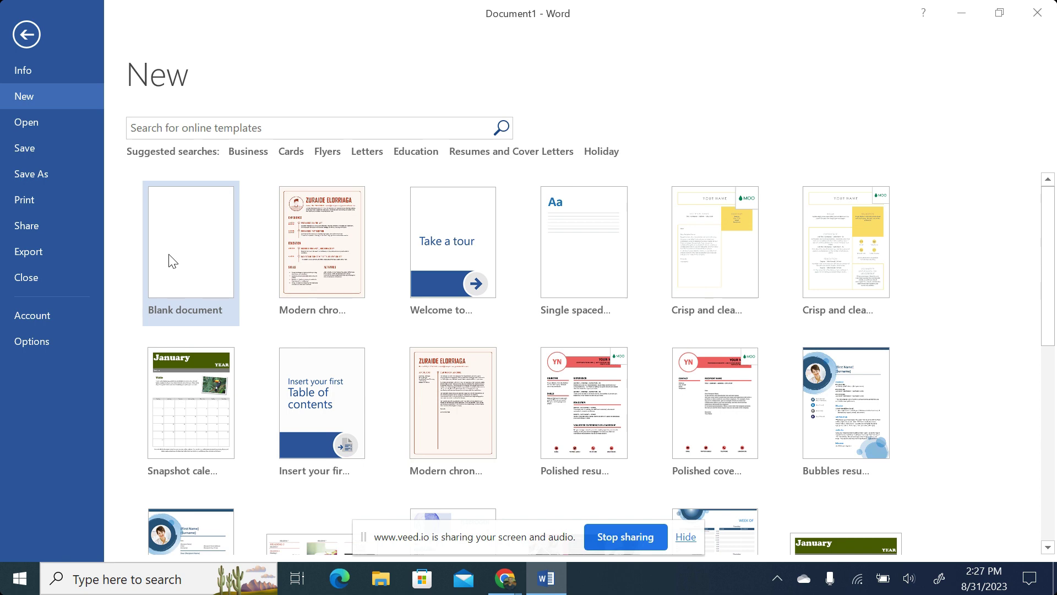
# Create a blank Document2, move it aside, and close the résumé Document1.
pyautogui.click(207, 288)
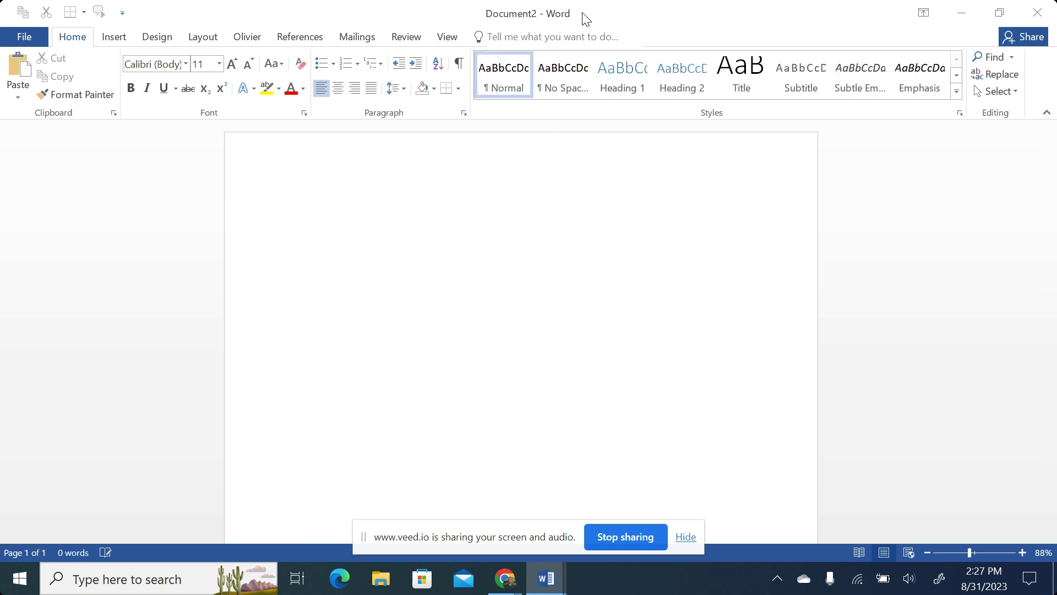
pyautogui.moveTo(585, 19); pyautogui.dragTo(581, 190)
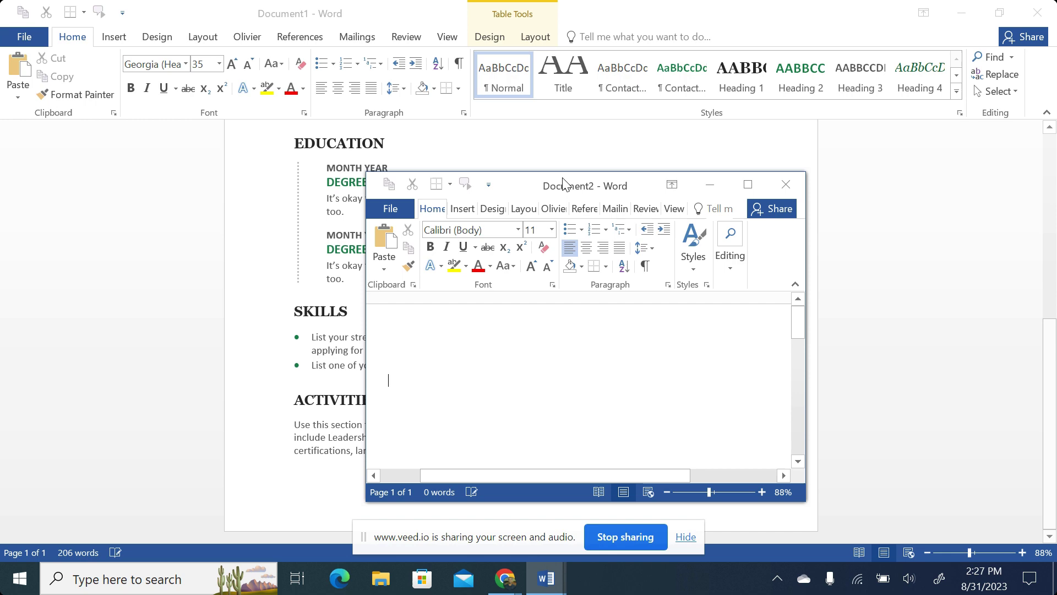
pyautogui.click(1043, 15)
# Discard the résumé's changes, maximize Document2, and show the Insert tab.
pyautogui.click(528, 321)
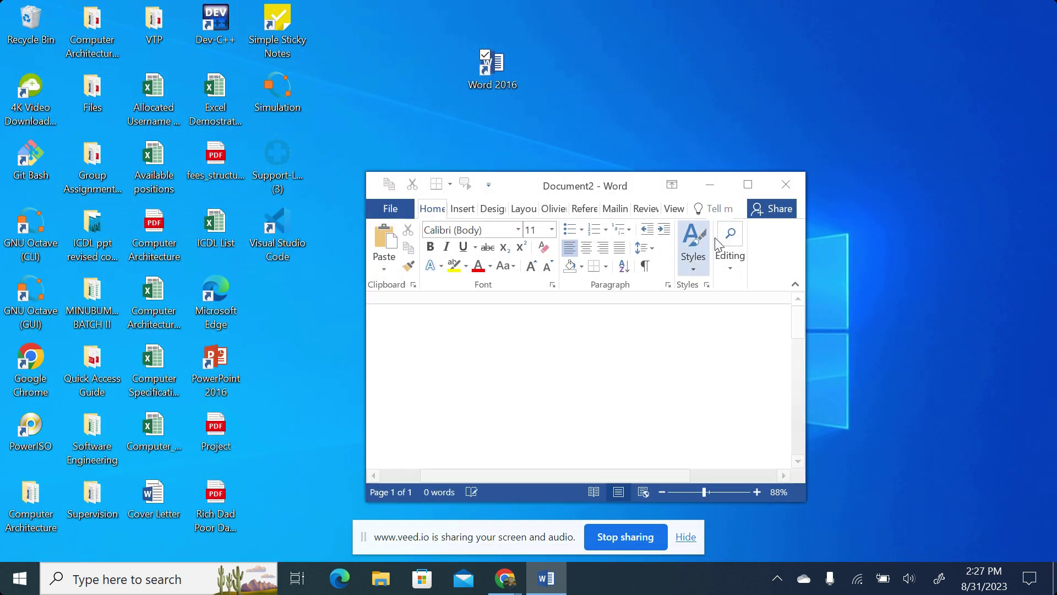
pyautogui.click(744, 183)
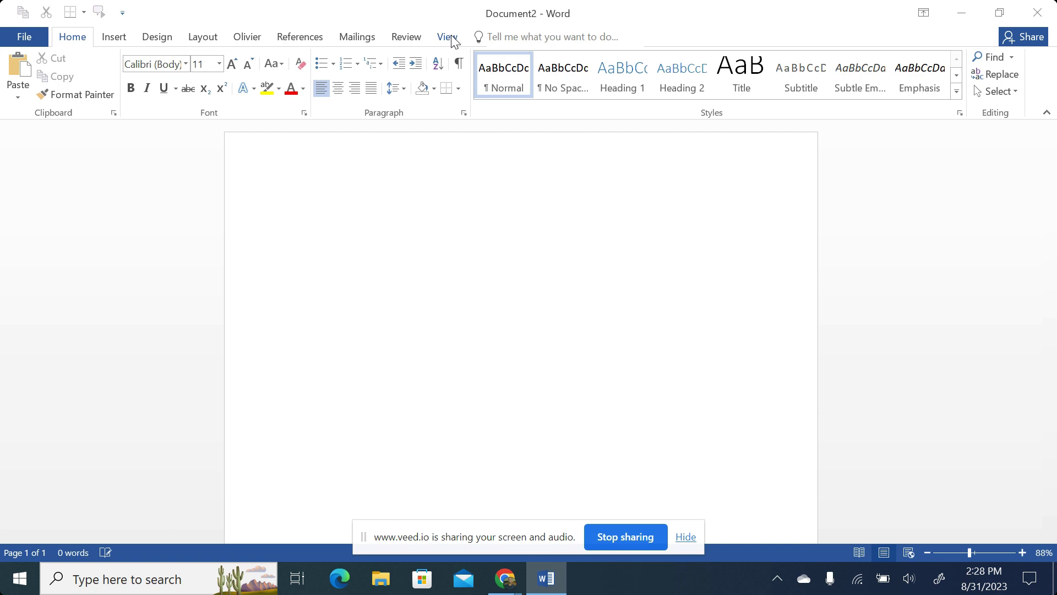
pyautogui.click(128, 37)
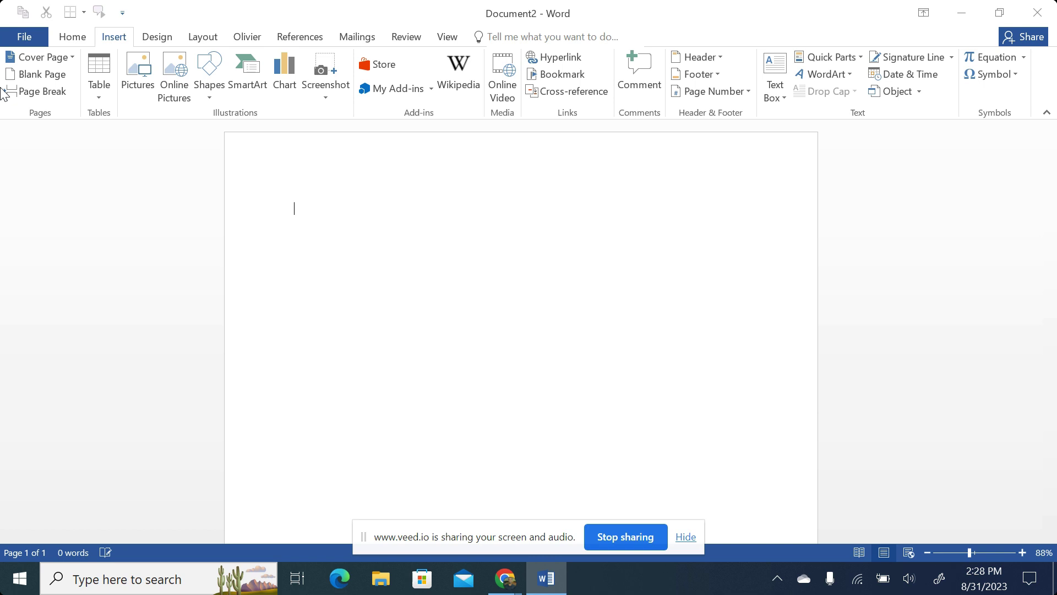
# Open Snipping Tool via a 'snip' search and capture the top strip of Word's window.
pyautogui.click(94, 578)
pyautogui.write('snip')
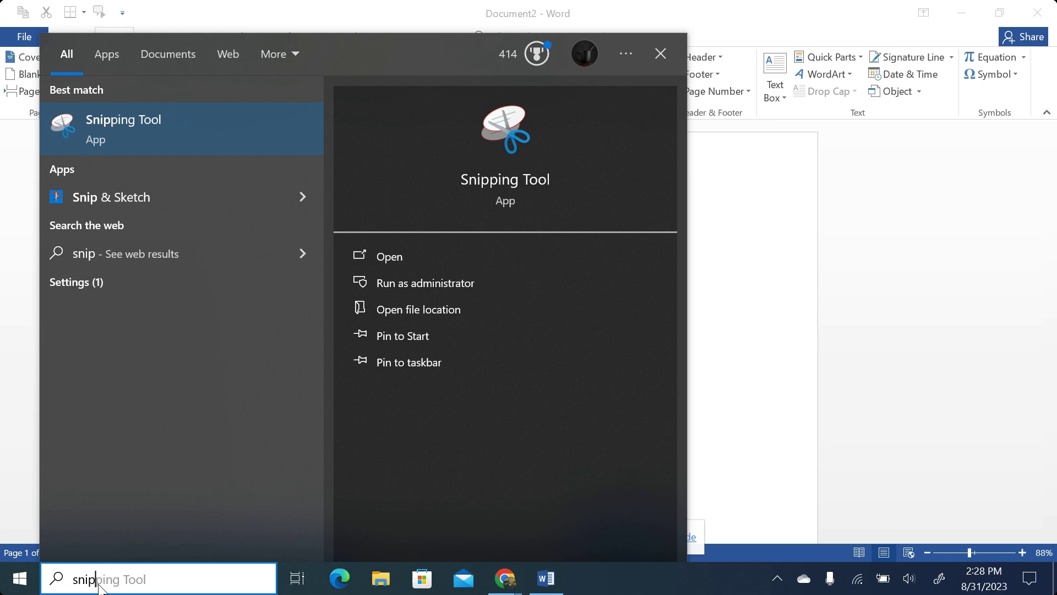
pyautogui.click(196, 121)
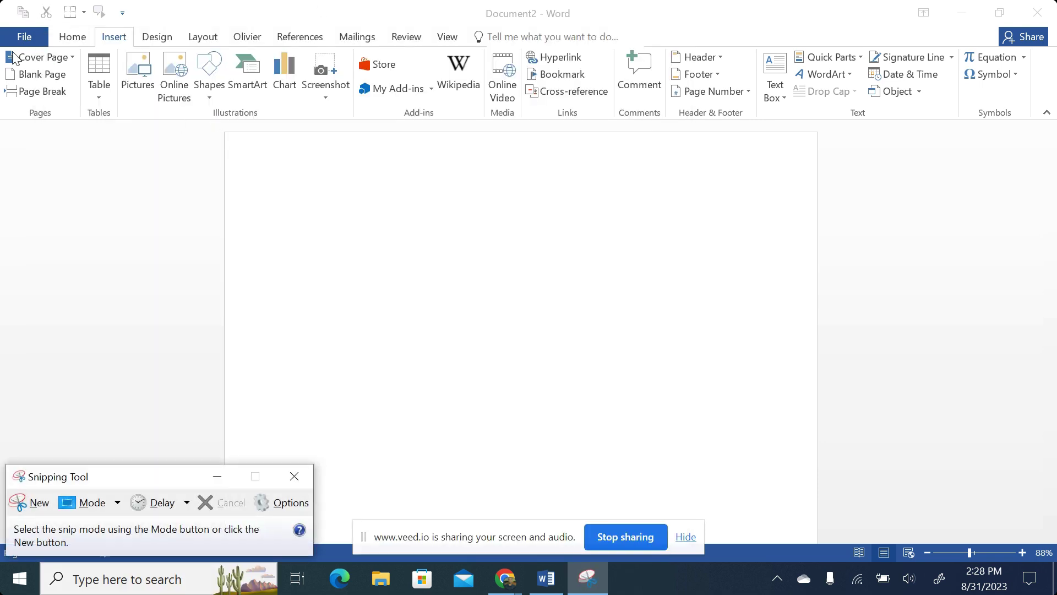
pyautogui.click(34, 507)
pyautogui.moveTo(1, 1); pyautogui.dragTo(1051, 163)
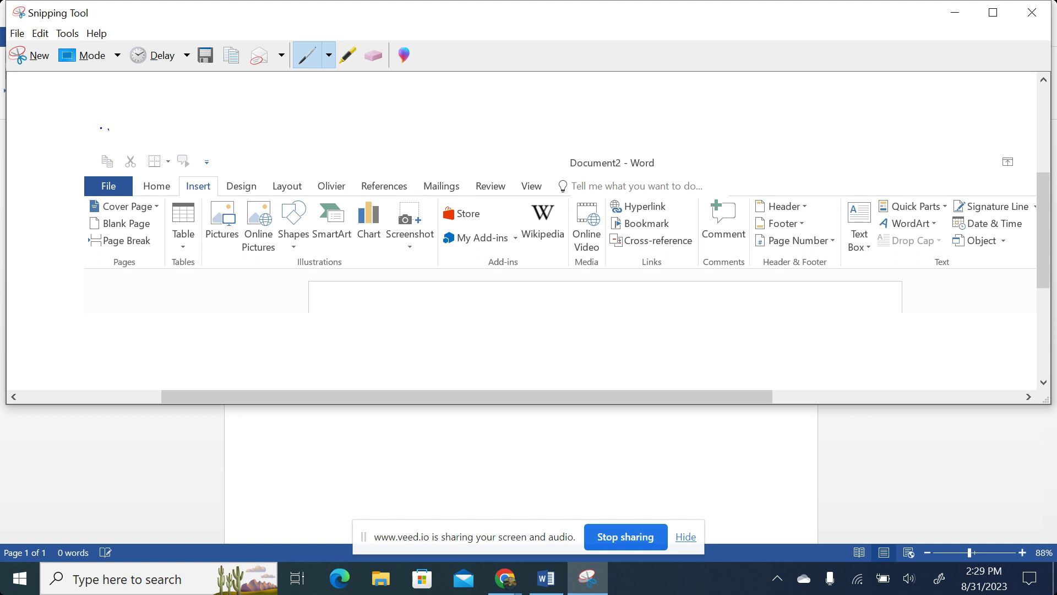
# Circle the Quick Access toolbar in blue and handwrite the label 'Quick Access toolbar'.
pyautogui.moveTo(108, 129)
pyautogui.mouseDown()
pyautogui.moveTo(102, 174)
pyautogui.moveTo(219, 173)
pyautogui.moveTo(238, 138)
pyautogui.moveTo(118, 126)
pyautogui.moveTo(83, 142)
pyautogui.mouseUp()
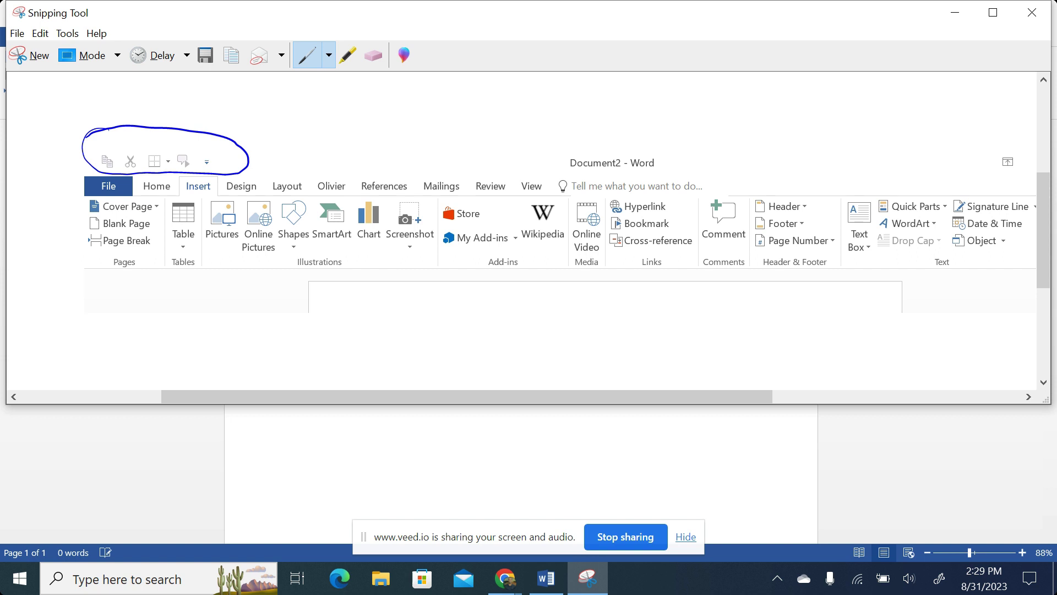
pyautogui.moveTo(211, 161)
pyautogui.mouseDown()
pyautogui.moveTo(312, 125)
pyautogui.moveTo(363, 181)
pyautogui.moveTo(410, 128)
pyautogui.mouseUp()
pyautogui.moveTo(432, 129); pyautogui.dragTo(434, 160)
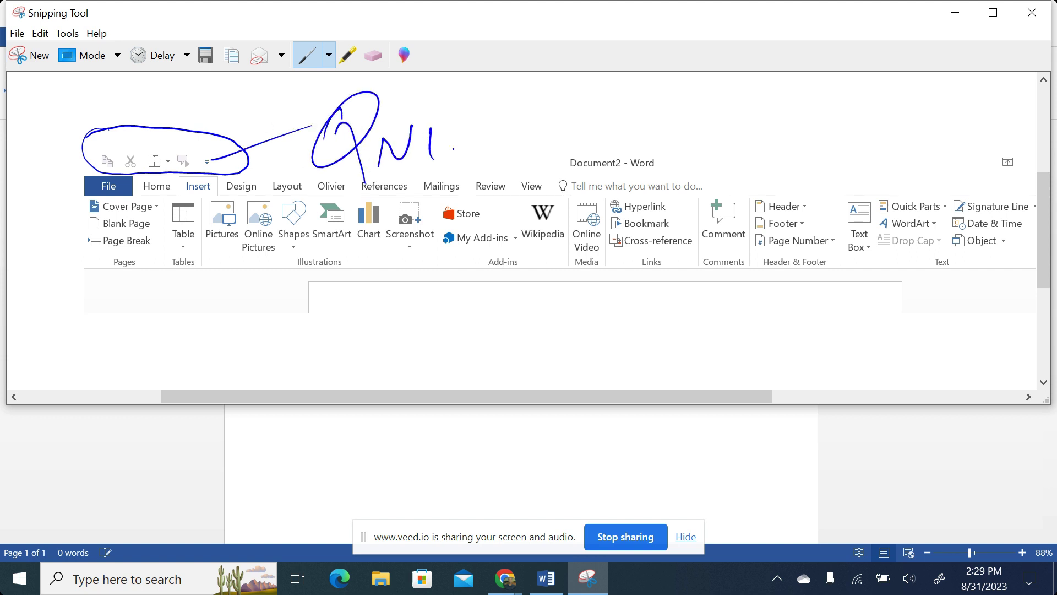
pyautogui.moveTo(484, 126); pyautogui.dragTo(475, 159)
pyautogui.moveTo(481, 121); pyautogui.dragTo(515, 153)
pyautogui.moveTo(545, 161)
pyautogui.mouseDown()
pyautogui.moveTo(567, 113)
pyautogui.moveTo(588, 156)
pyautogui.mouseUp()
pyautogui.moveTo(550, 138)
pyautogui.mouseDown()
pyautogui.moveTo(622, 138)
pyautogui.moveTo(699, 117)
pyautogui.moveTo(688, 141)
pyautogui.mouseUp()
pyautogui.moveTo(734, 108); pyautogui.dragTo(707, 142)
pyautogui.moveTo(771, 109); pyautogui.dragTo(772, 154)
pyautogui.moveTo(752, 146); pyautogui.dragTo(809, 128)
pyautogui.moveTo(819, 144)
pyautogui.mouseDown()
pyautogui.moveTo(857, 112)
pyautogui.moveTo(851, 155)
pyautogui.mouseUp()
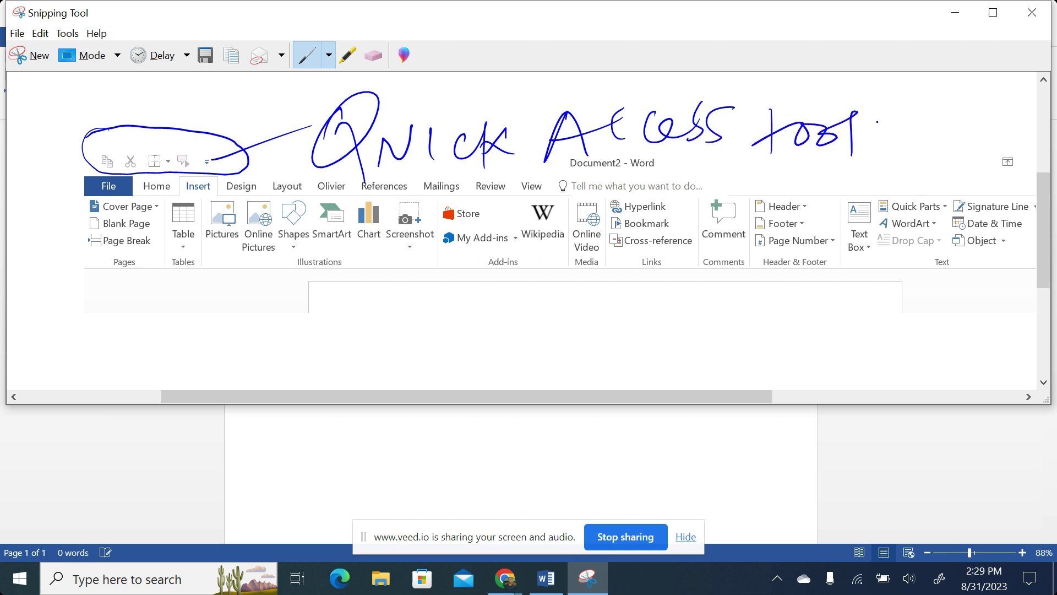
pyautogui.moveTo(879, 103); pyautogui.dragTo(877, 146)
pyautogui.moveTo(903, 127)
pyautogui.mouseDown()
pyautogui.moveTo(862, 146)
pyautogui.moveTo(933, 142)
pyautogui.mouseUp()
pyautogui.moveTo(948, 137); pyautogui.dragTo(998, 95)
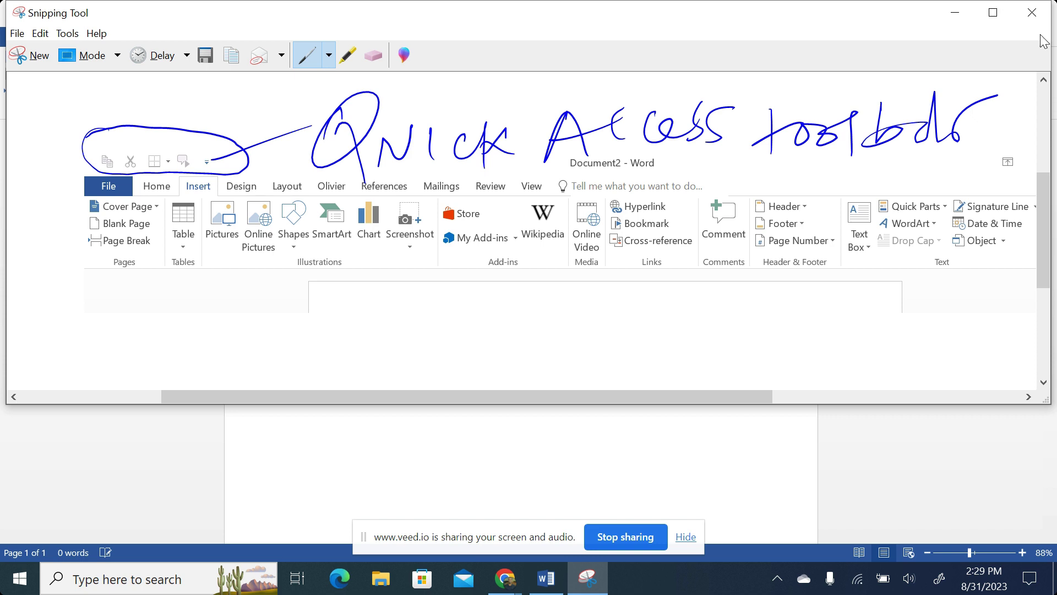
# Switch to the Red Pen and circle the row of tabs.
pyautogui.click(329, 55)
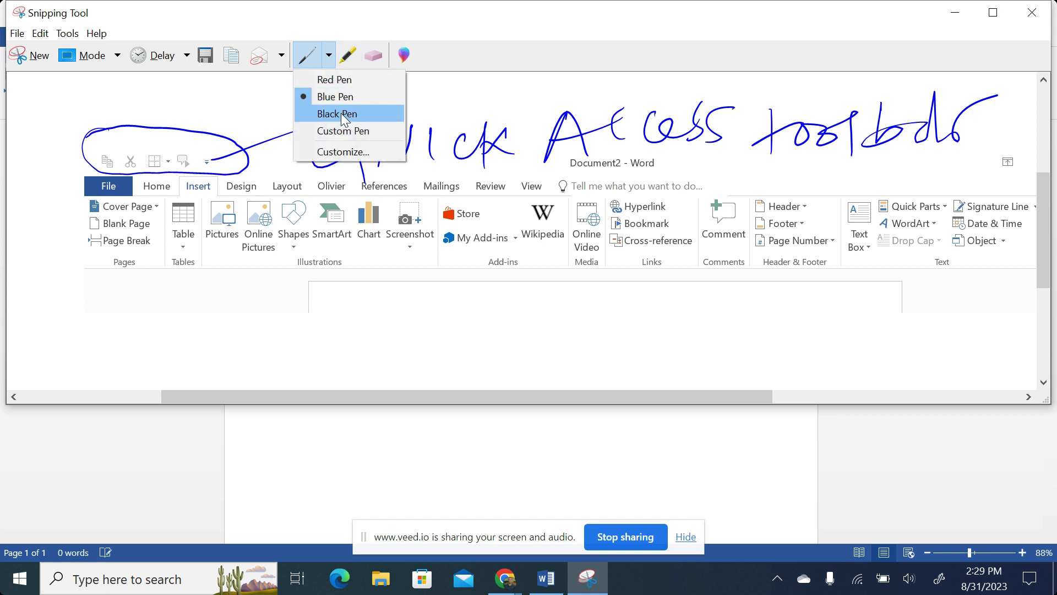
pyautogui.click(330, 78)
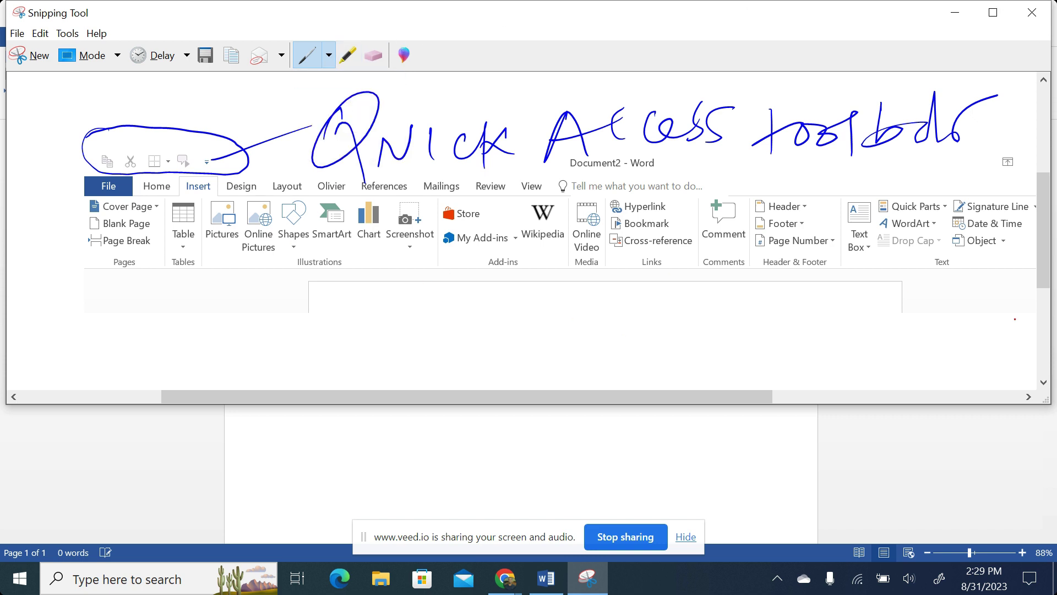
pyautogui.moveTo(91, 164)
pyautogui.mouseDown()
pyautogui.moveTo(72, 172)
pyautogui.moveTo(89, 202)
pyautogui.moveTo(543, 196)
pyautogui.moveTo(551, 177)
pyautogui.moveTo(65, 172)
pyautogui.mouseUp()
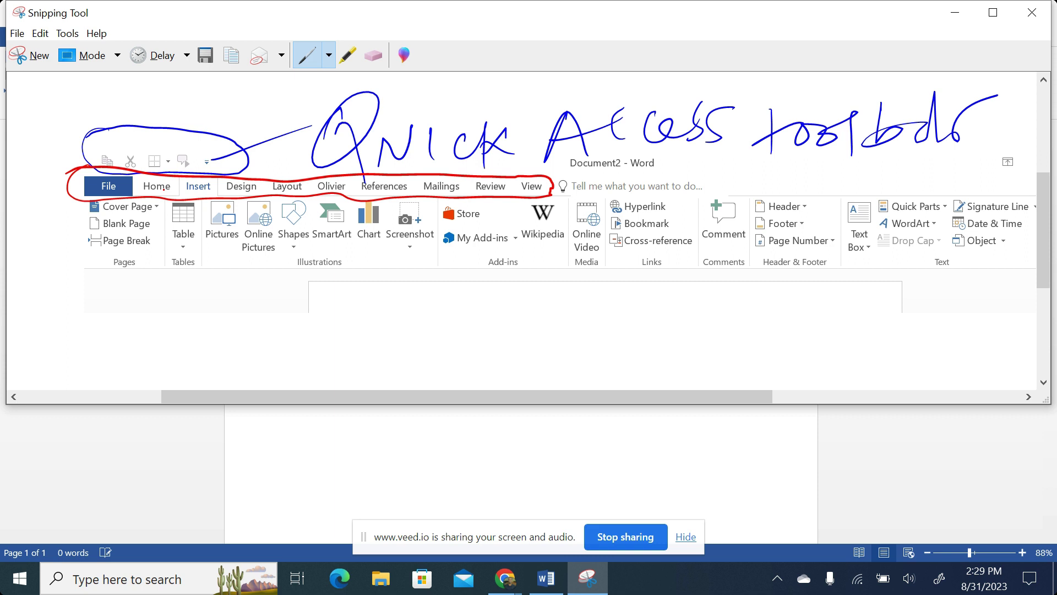
# With the Black Pen, circle the ribbon commands and label them 'Ribbon'.
pyautogui.click(329, 56)
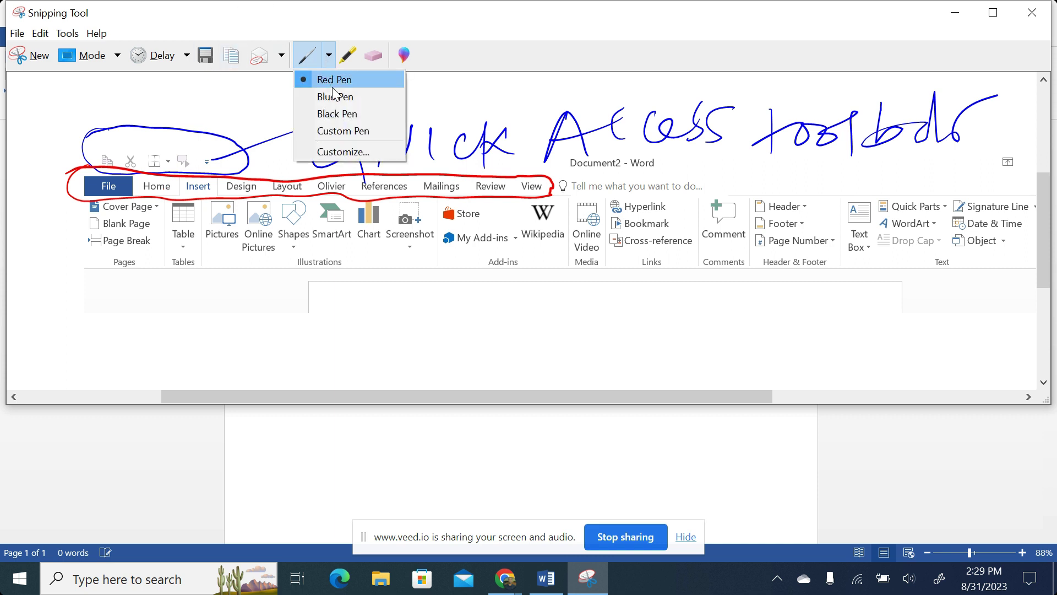
pyautogui.click(337, 117)
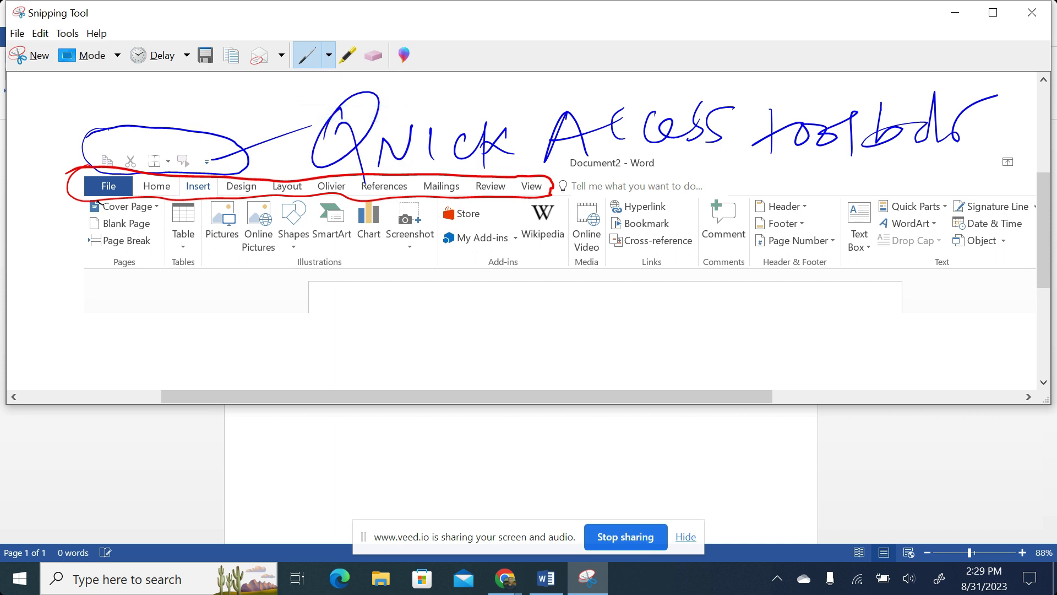
pyautogui.moveTo(97, 199)
pyautogui.mouseDown()
pyautogui.moveTo(51, 265)
pyautogui.moveTo(197, 294)
pyautogui.moveTo(1019, 268)
pyautogui.moveTo(1034, 203)
pyautogui.moveTo(826, 188)
pyautogui.moveTo(96, 200)
pyautogui.mouseUp()
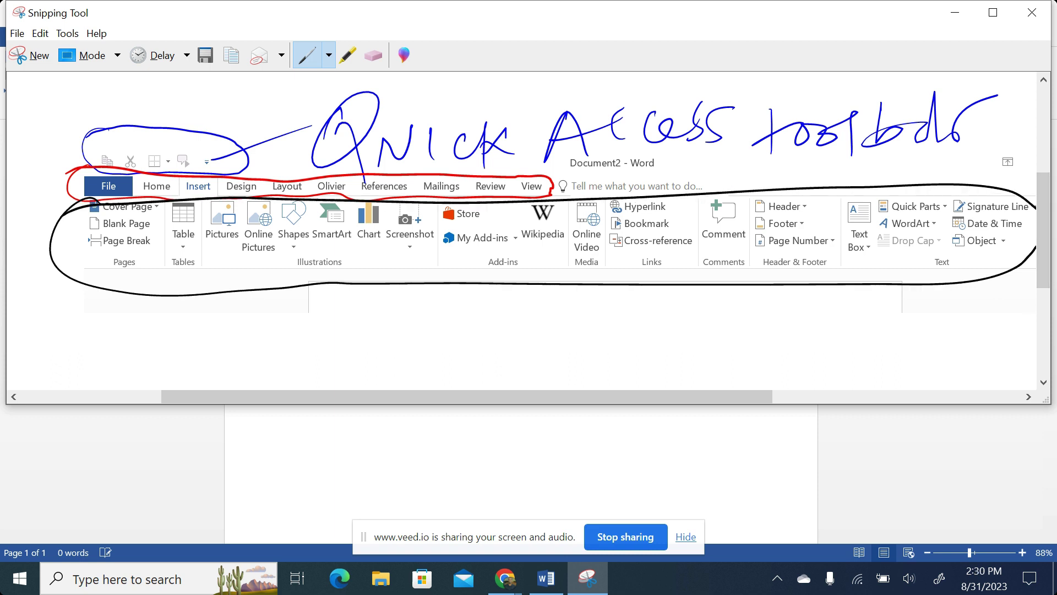
pyautogui.moveTo(315, 269)
pyautogui.mouseDown()
pyautogui.moveTo(347, 337)
pyautogui.moveTo(387, 370)
pyautogui.mouseUp()
pyautogui.moveTo(388, 352); pyautogui.dragTo(445, 360)
pyautogui.moveTo(456, 309)
pyautogui.mouseDown()
pyautogui.moveTo(467, 356)
pyautogui.moveTo(545, 350)
pyautogui.moveTo(598, 371)
pyautogui.mouseUp()
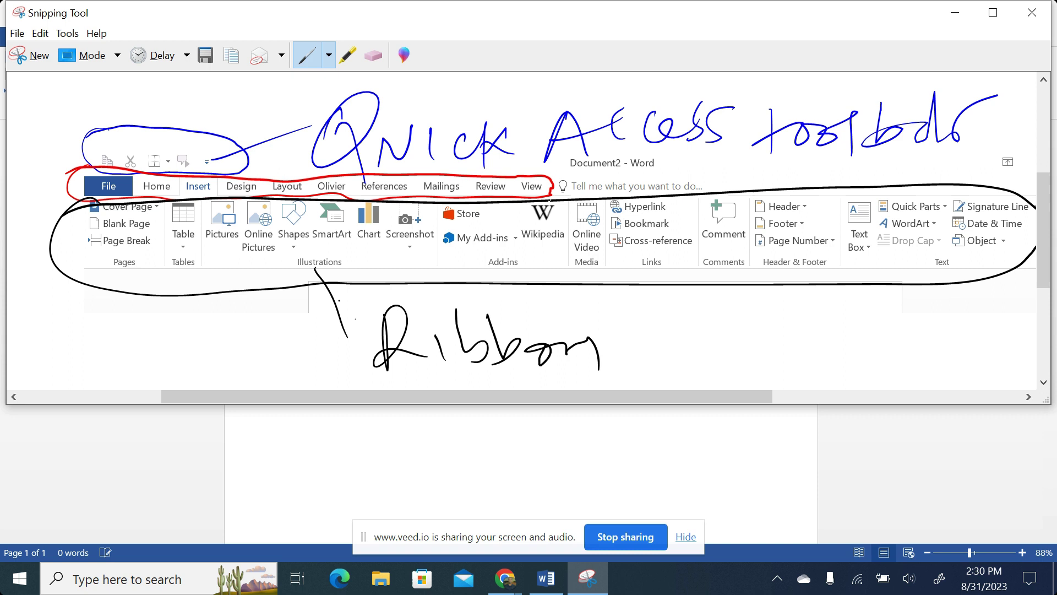
# Draw a line from the tab row labelled 'Tabs', then minimize Snipping Tool.
pyautogui.moveTo(550, 190)
pyautogui.mouseDown()
pyautogui.moveTo(696, 353)
pyautogui.moveTo(753, 385)
pyautogui.moveTo(769, 314)
pyautogui.mouseUp()
pyautogui.moveTo(798, 348); pyautogui.dragTo(793, 370)
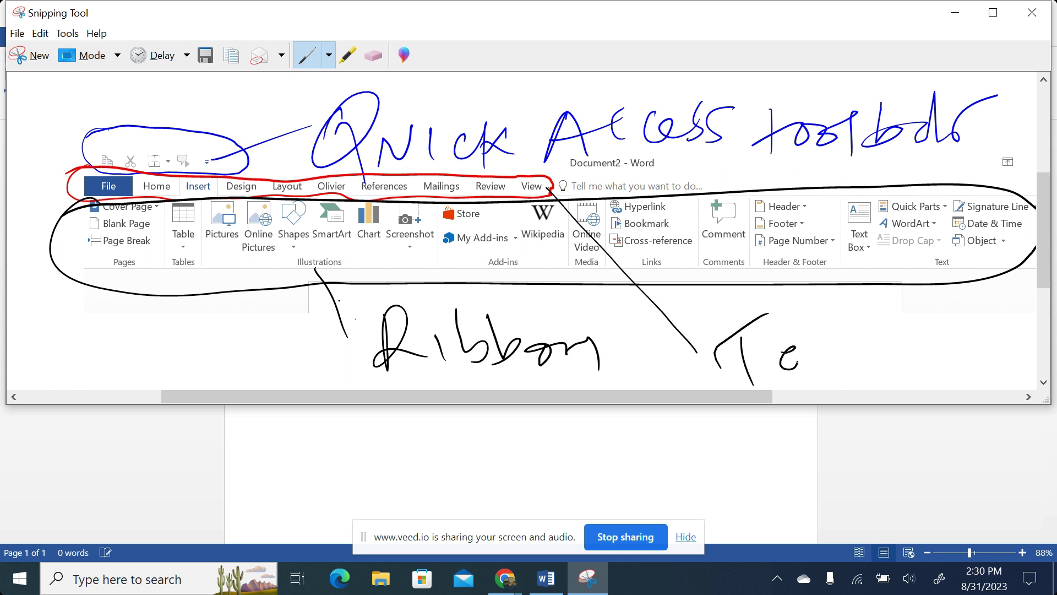
pyautogui.moveTo(797, 319); pyautogui.dragTo(824, 368)
pyautogui.moveTo(875, 318); pyautogui.dragTo(857, 357)
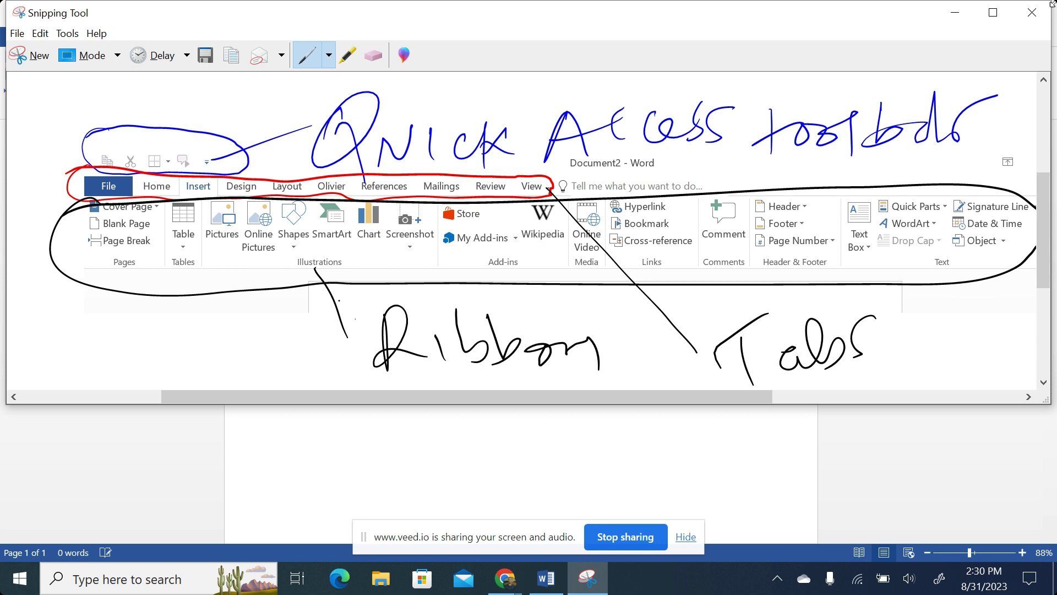
pyautogui.click(955, 12)
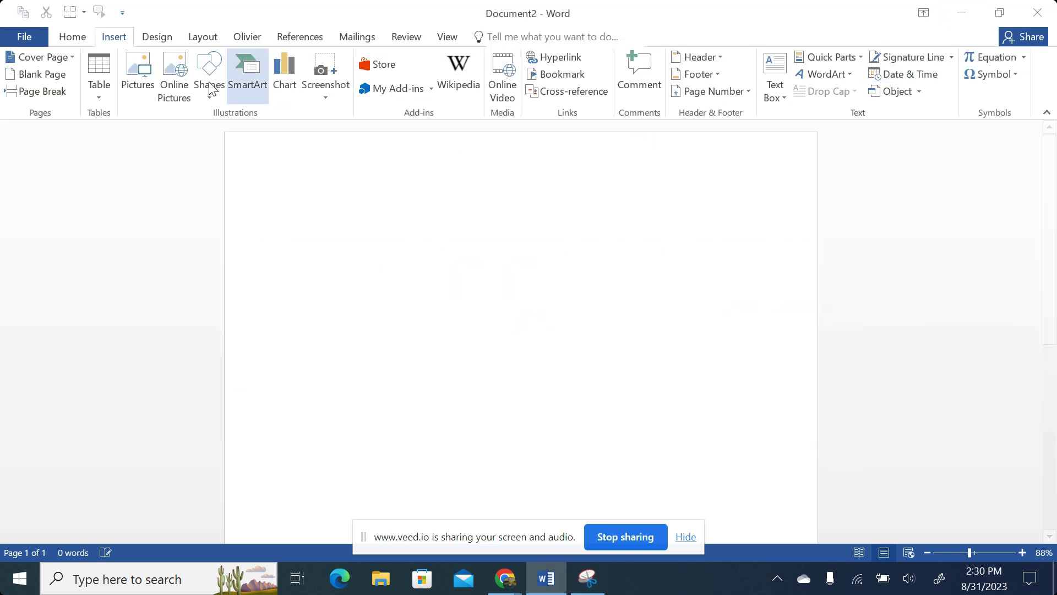
# Switch through the Design and Insert tabs, ending on the Home tab.
pyautogui.click(151, 38)
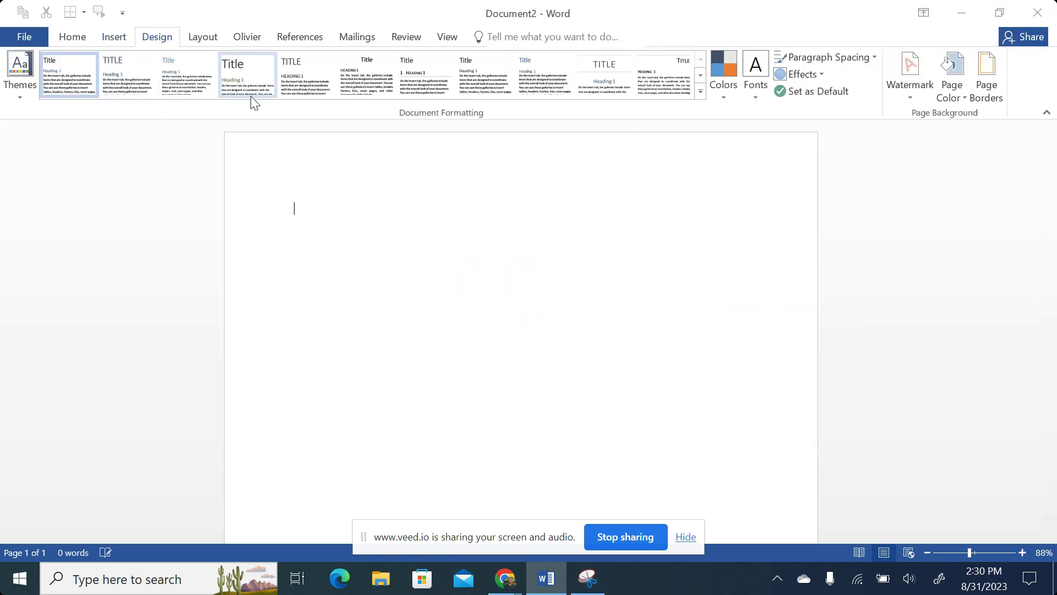
pyautogui.click(116, 39)
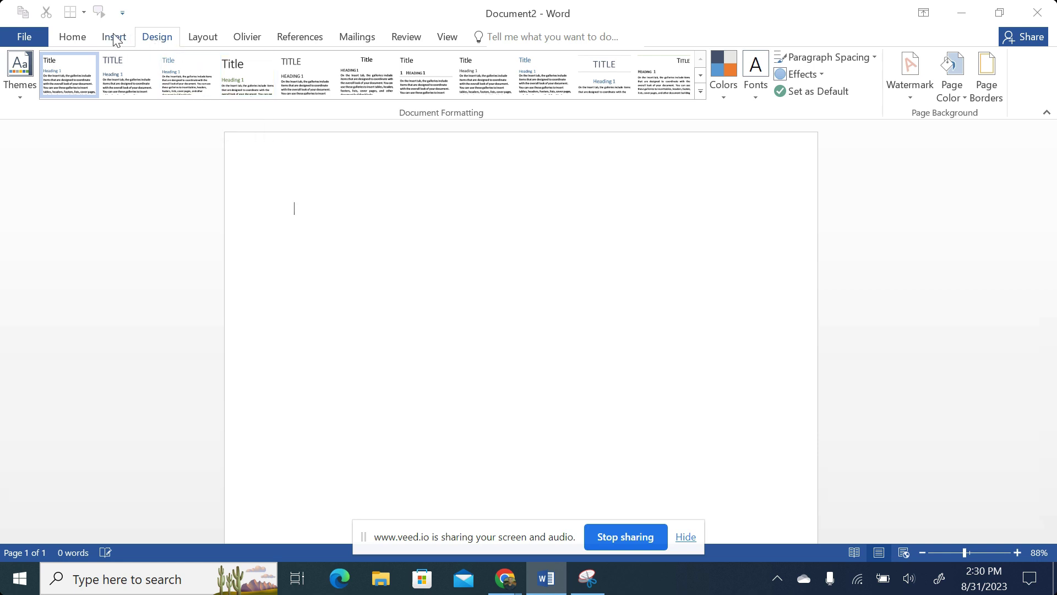
pyautogui.click(82, 40)
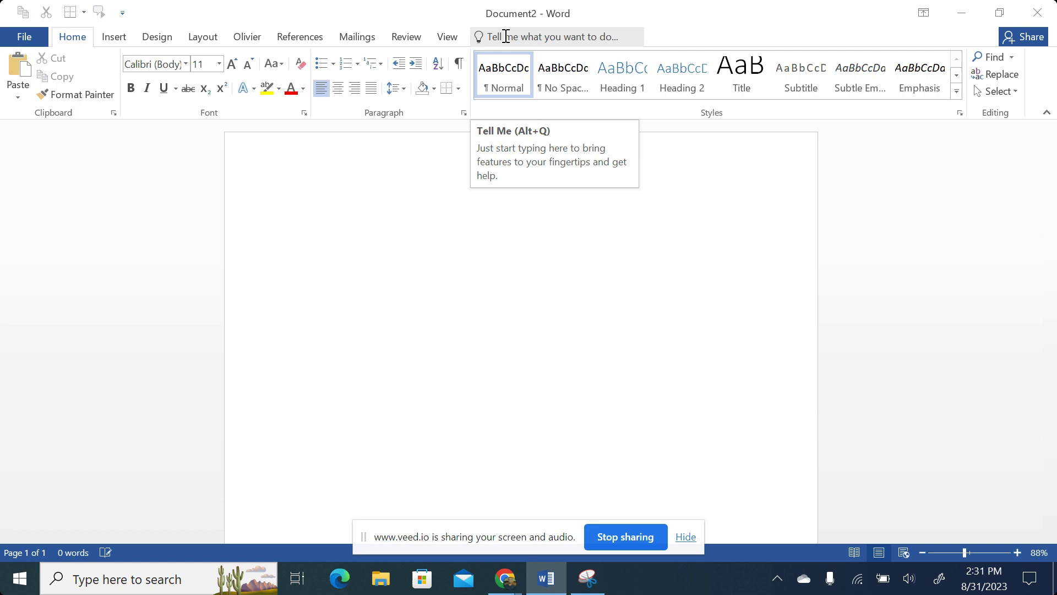
# Open the Customize Ribbon page of Word Options from the File menu.
pyautogui.click(34, 37)
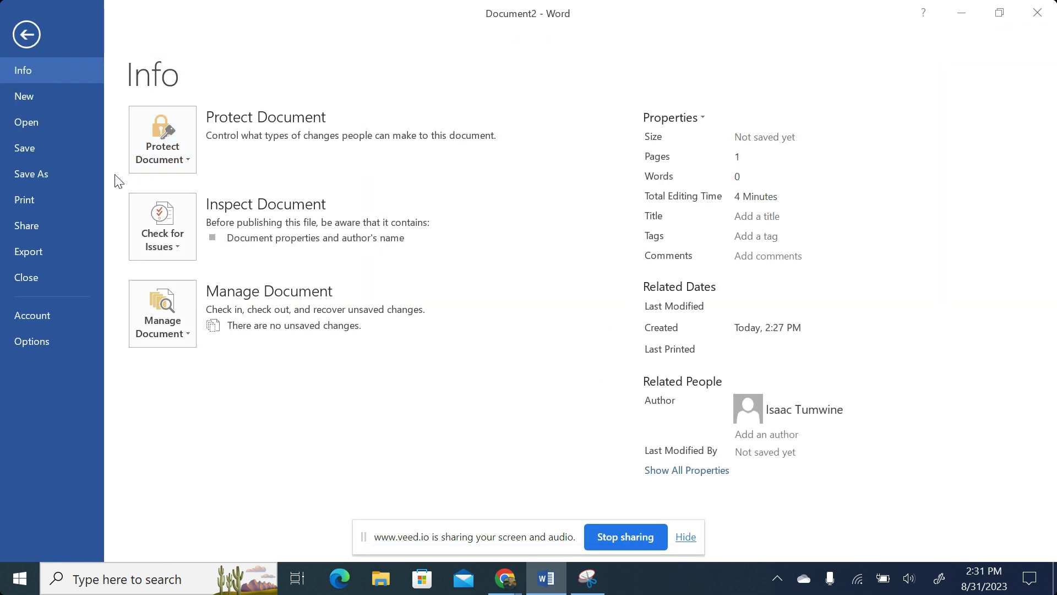
pyautogui.click(58, 345)
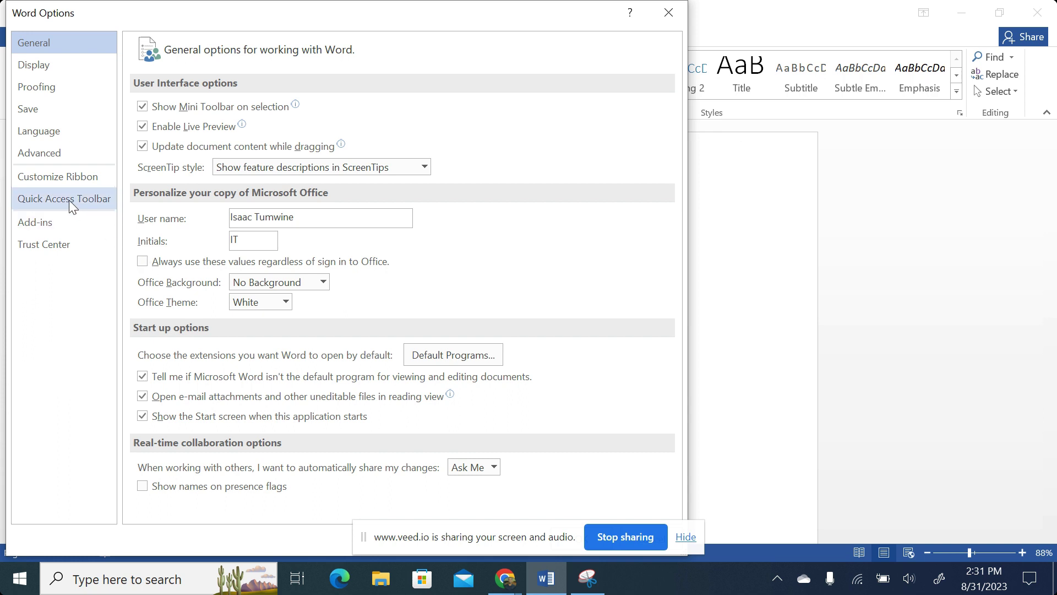
pyautogui.click(67, 177)
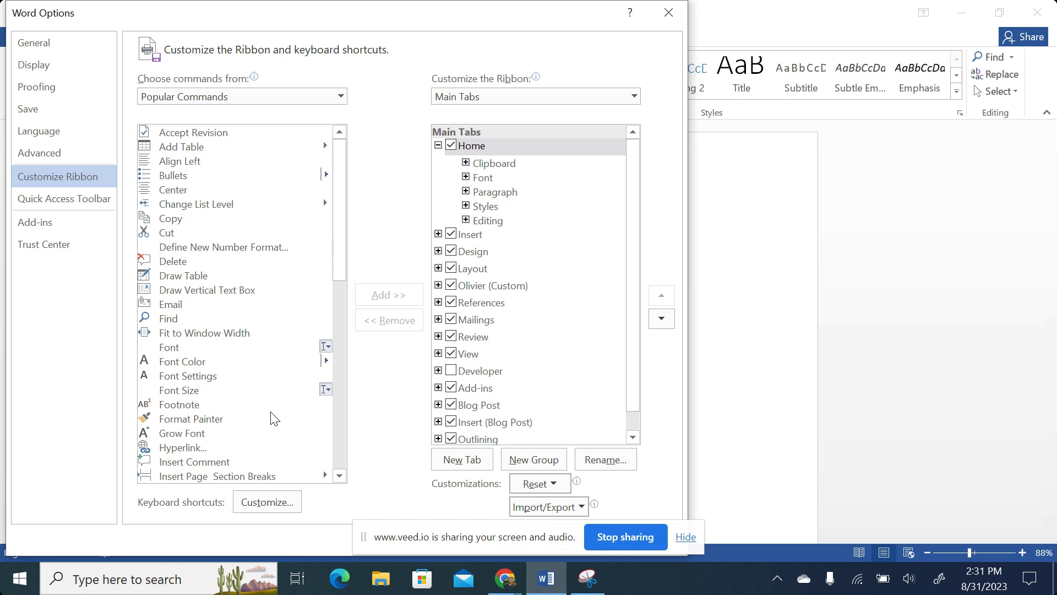
# Take a new Snipping Tool snip of the Word Options area.
pyautogui.click(588, 574)
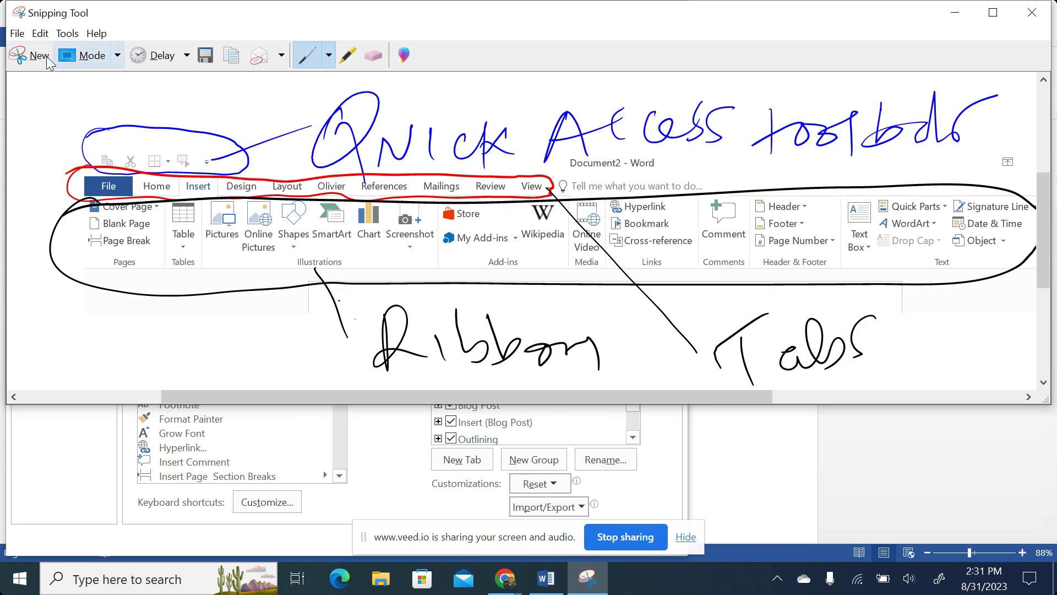
pyautogui.click(34, 64)
pyautogui.moveTo(11, 6); pyautogui.dragTo(732, 523)
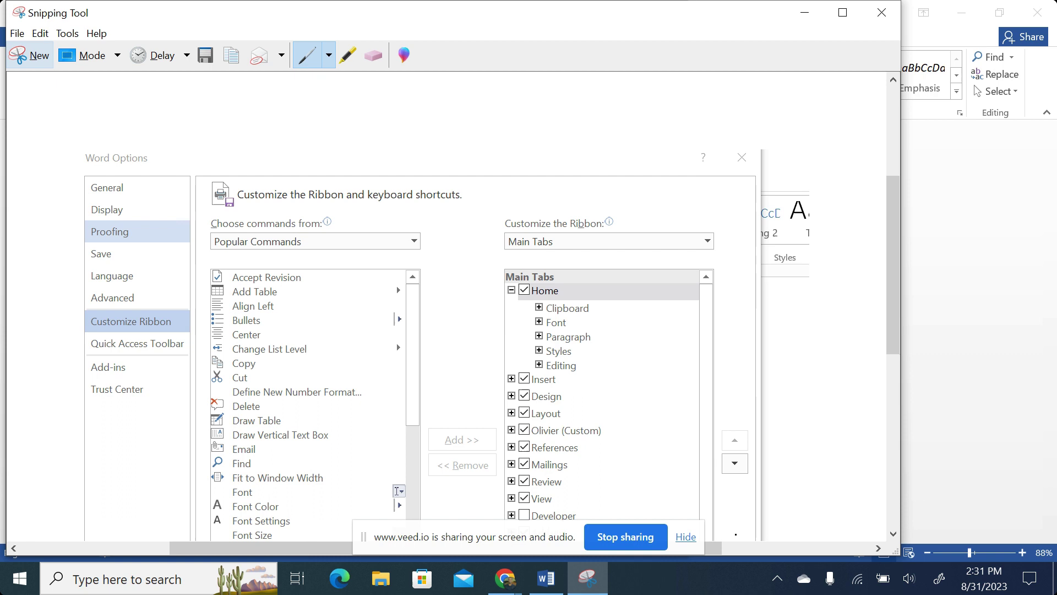
# Circle Popular Commands in black and Main Tabs in red, then minimize Snipping Tool.
pyautogui.moveTo(237, 246)
pyautogui.mouseDown()
pyautogui.moveTo(177, 440)
pyautogui.moveTo(347, 539)
pyautogui.moveTo(427, 306)
pyautogui.moveTo(220, 254)
pyautogui.mouseUp()
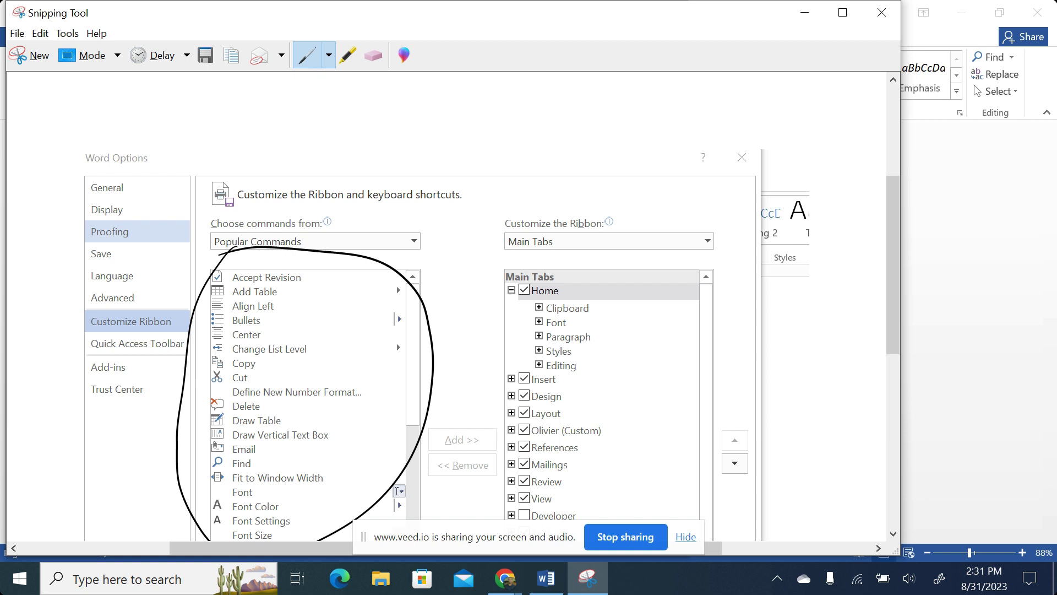
pyautogui.click(329, 55)
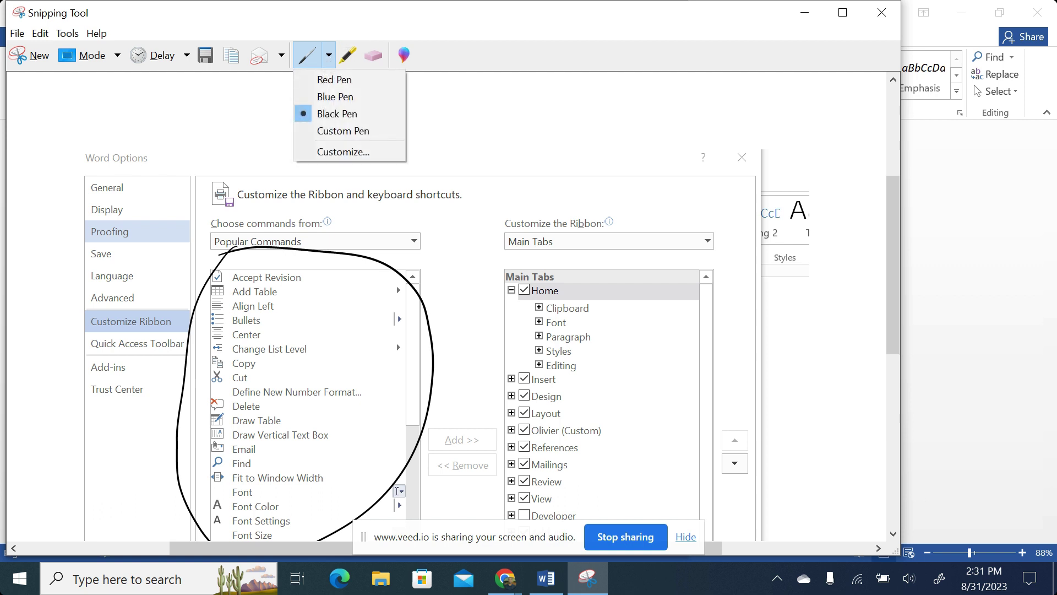
pyautogui.click(334, 79)
pyautogui.moveTo(526, 175)
pyautogui.mouseDown()
pyautogui.moveTo(479, 460)
pyautogui.moveTo(733, 363)
pyautogui.moveTo(498, 201)
pyautogui.mouseUp()
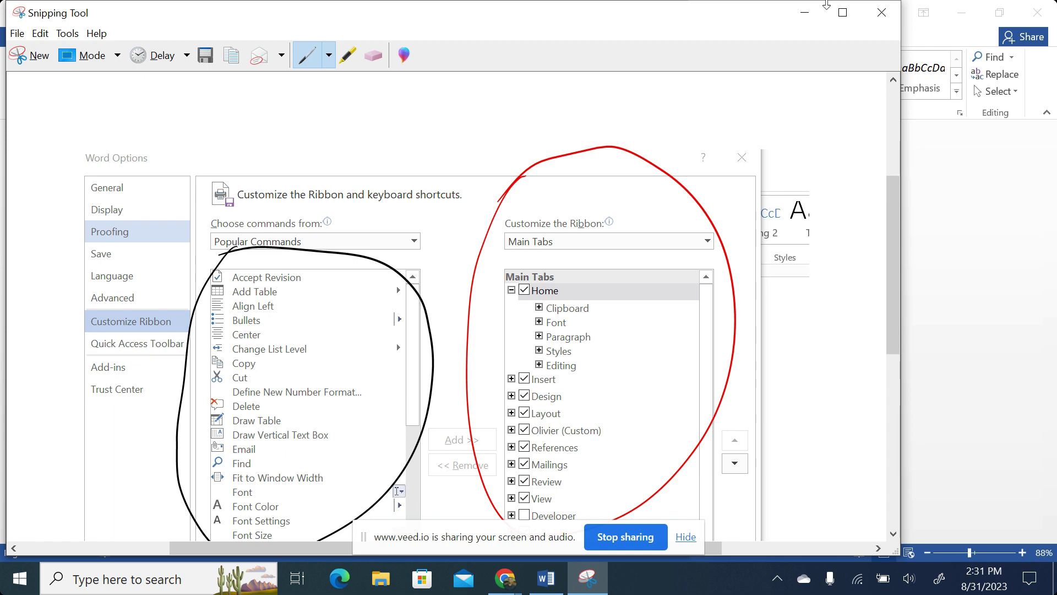
pyautogui.click(805, 13)
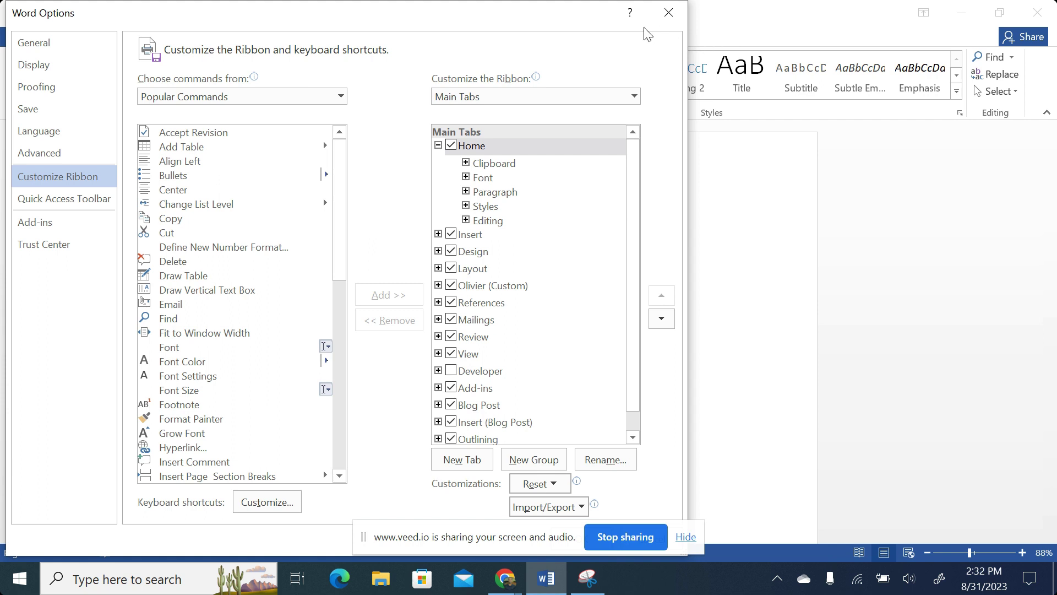
# Add a new tab with a group, rename it 'Tutorial', and apply with OK.
pyautogui.click(438, 146)
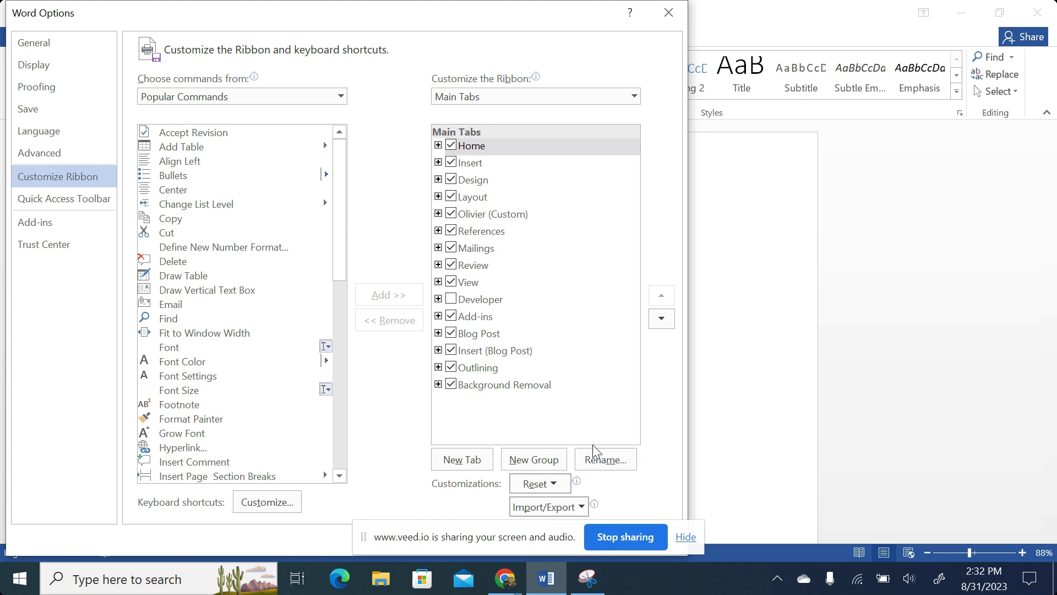
pyautogui.click(467, 460)
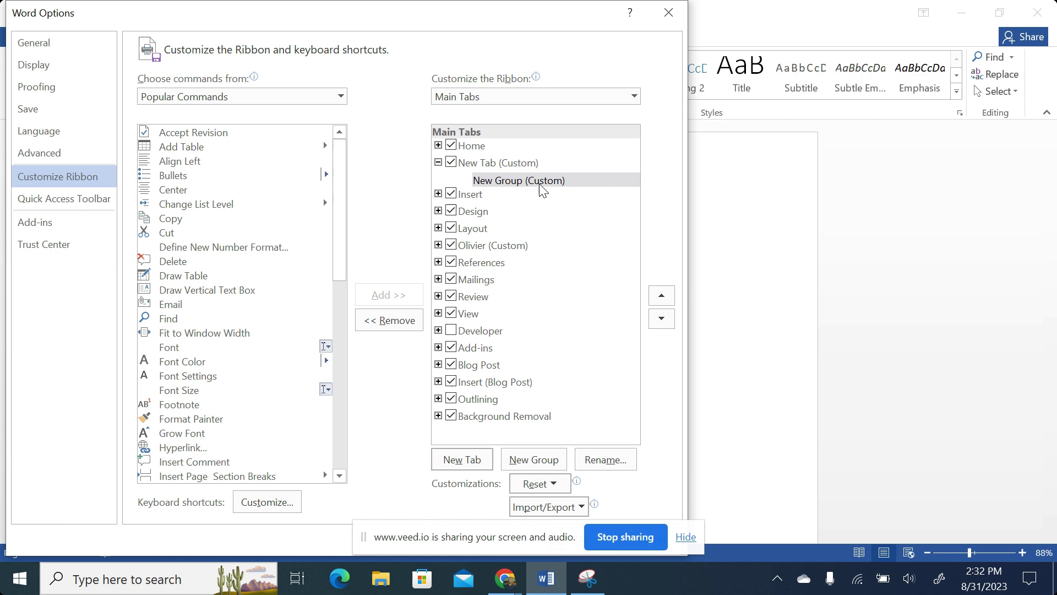
pyautogui.click(481, 164)
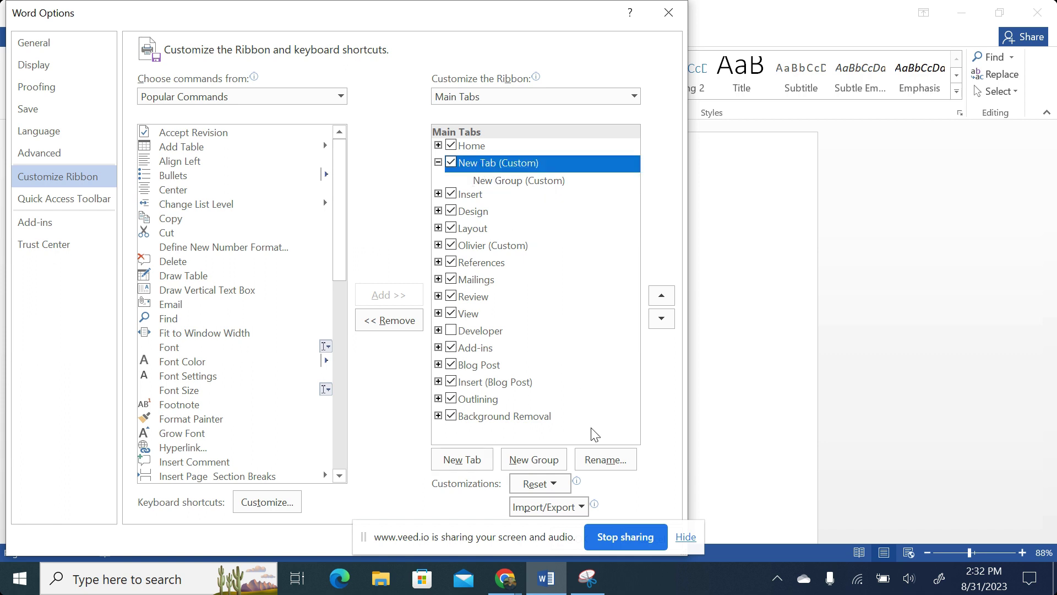
pyautogui.click(605, 459)
pyautogui.press('BackSpace')
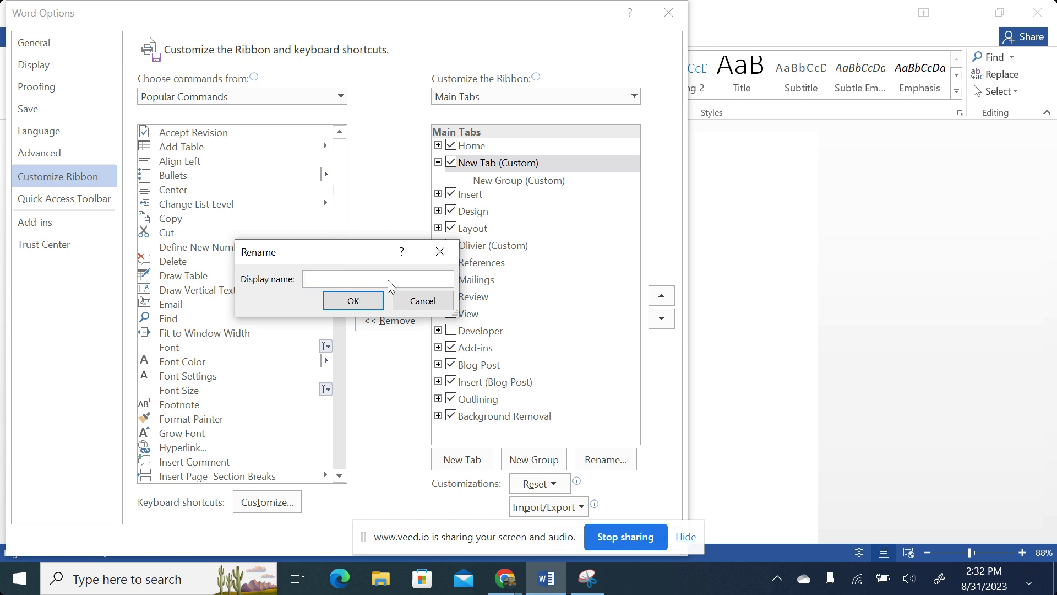
pyautogui.write('Tutorial')
pyautogui.click(353, 301)
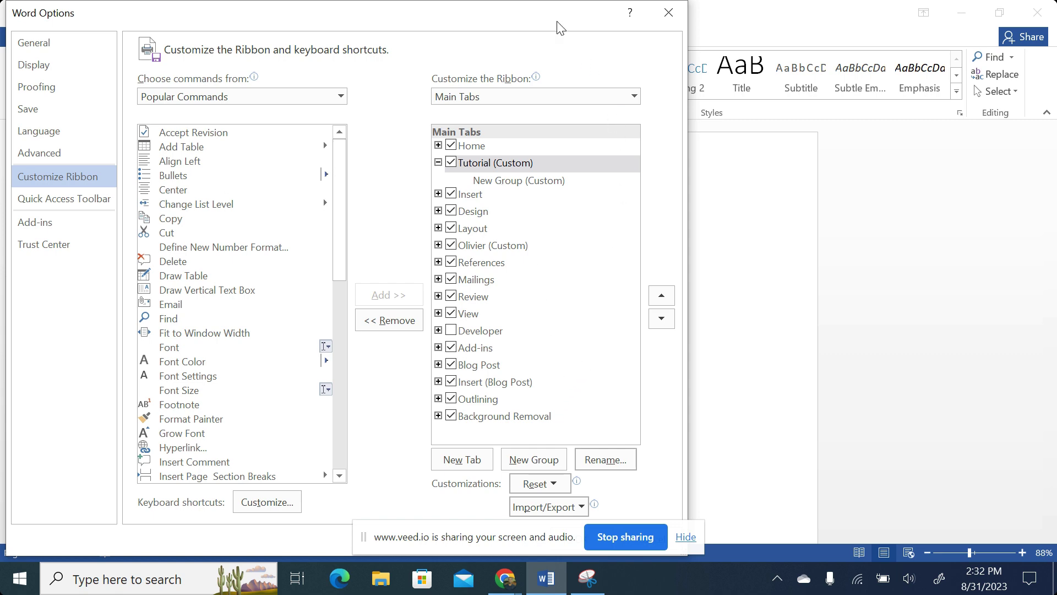
pyautogui.moveTo(559, 22); pyautogui.dragTo(761, 22)
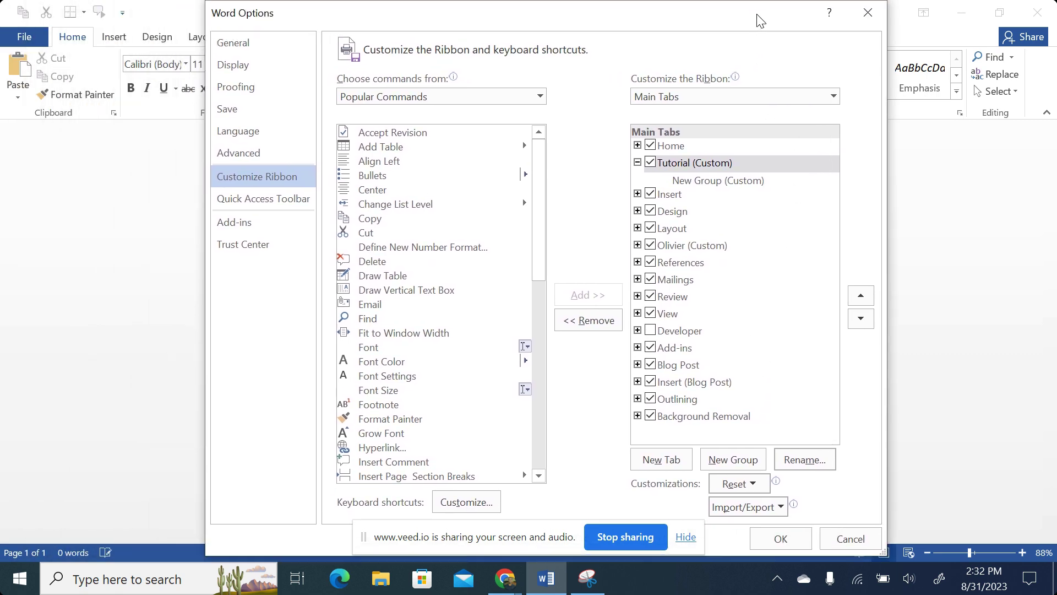
pyautogui.click(775, 538)
# Maximize Word and display the empty Tutorial tab on the ribbon.
pyautogui.click(1013, 17)
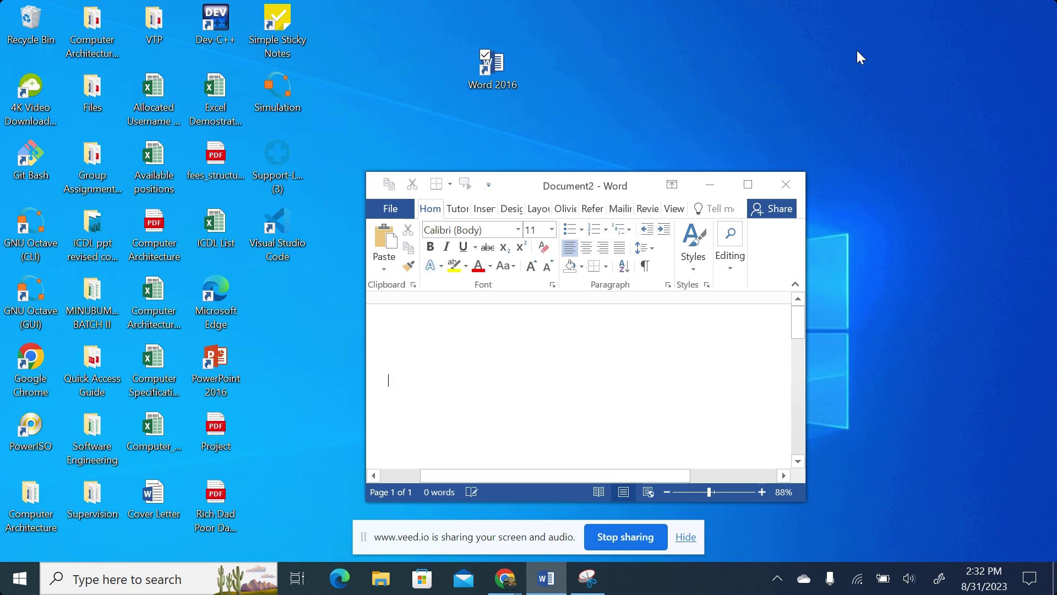
pyautogui.click(748, 181)
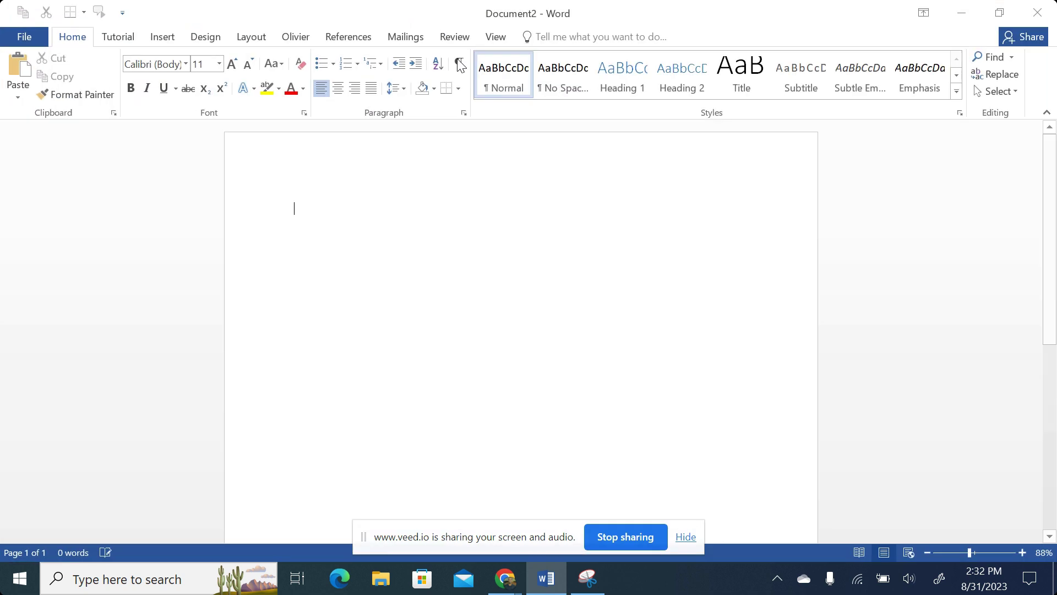
pyautogui.click(125, 41)
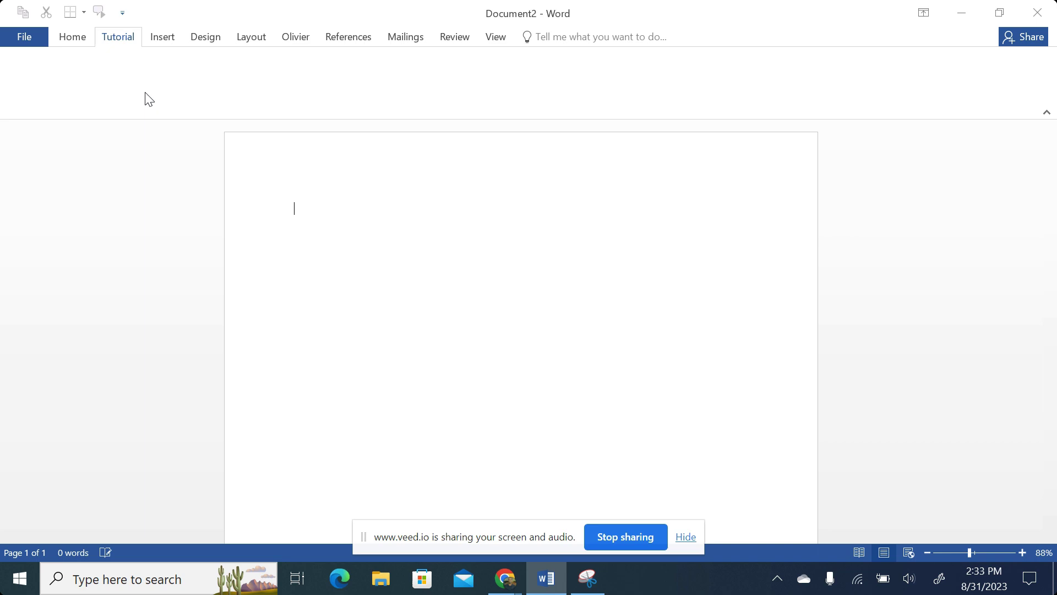
# Reopen Customize Ribbon and select the Tutorial tab's New Group (Custom) as destination.
pyautogui.click(28, 39)
pyautogui.click(35, 342)
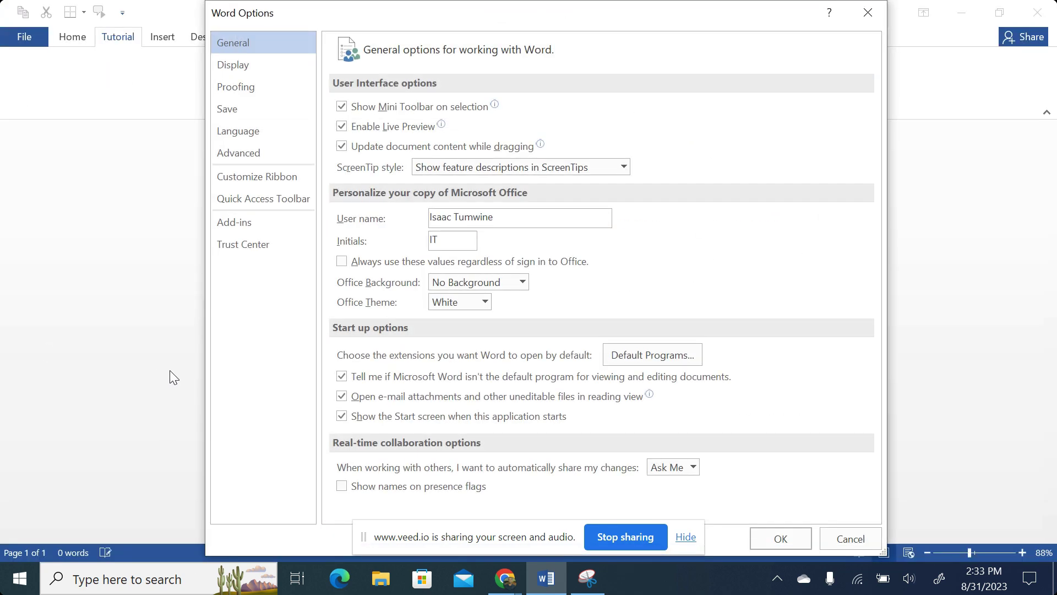
pyautogui.click(275, 177)
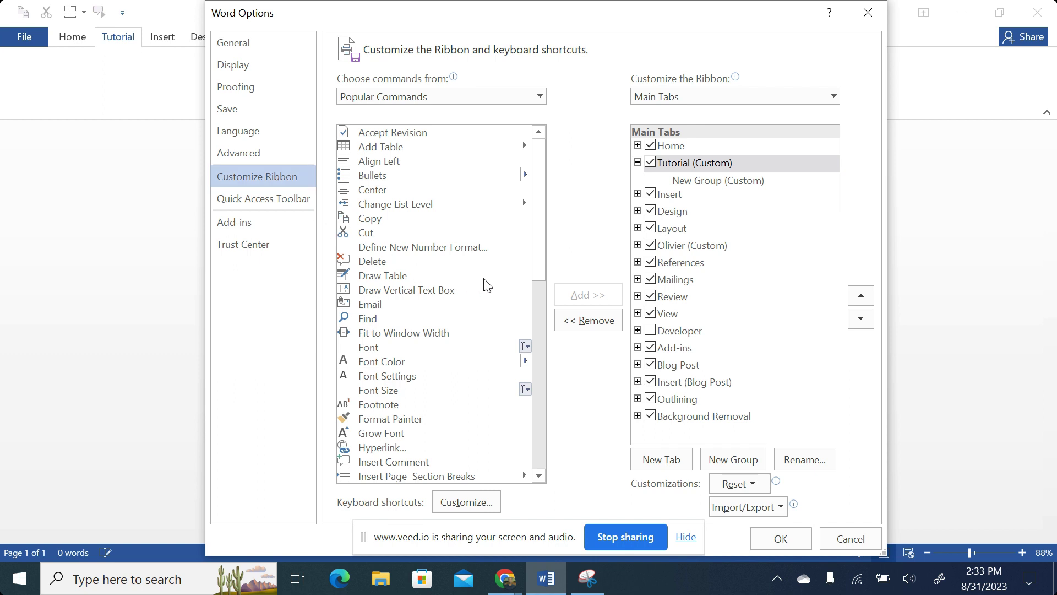
pyautogui.click(696, 180)
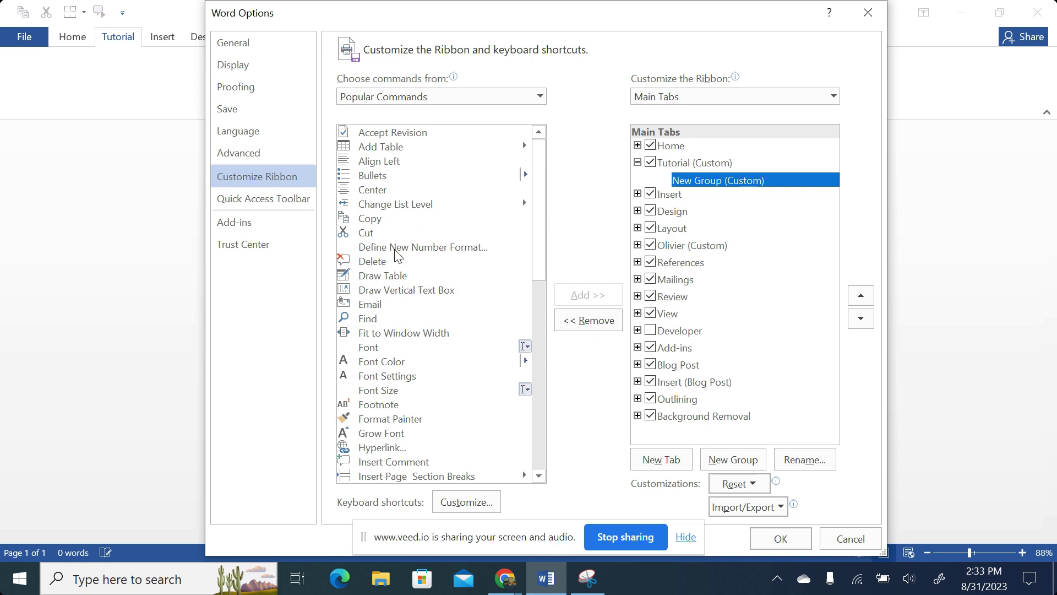
# Add the Copy and Delete commands to the new group and apply.
pyautogui.click(376, 220)
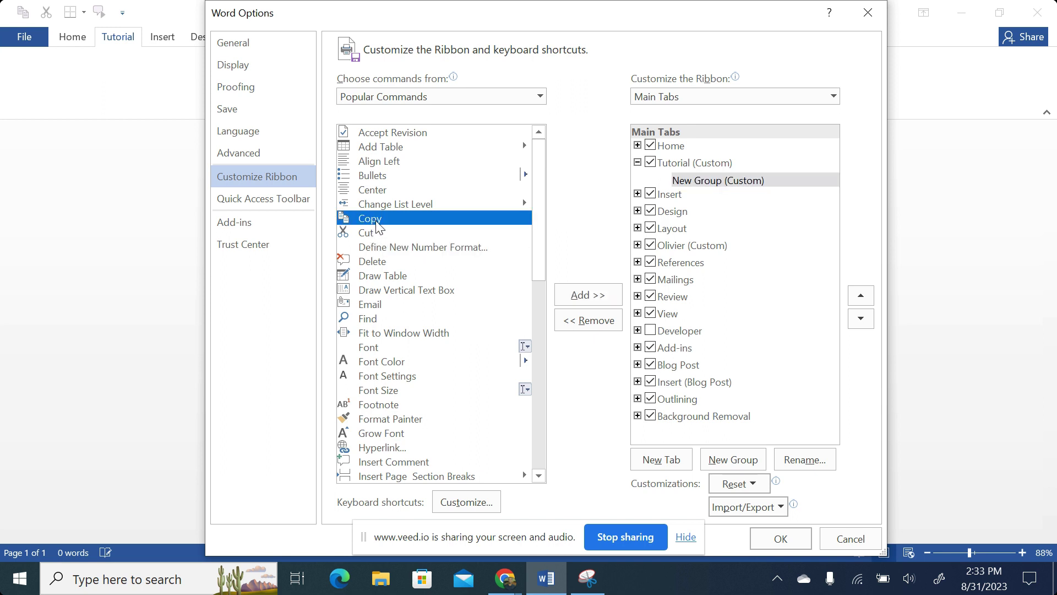
pyautogui.click(587, 295)
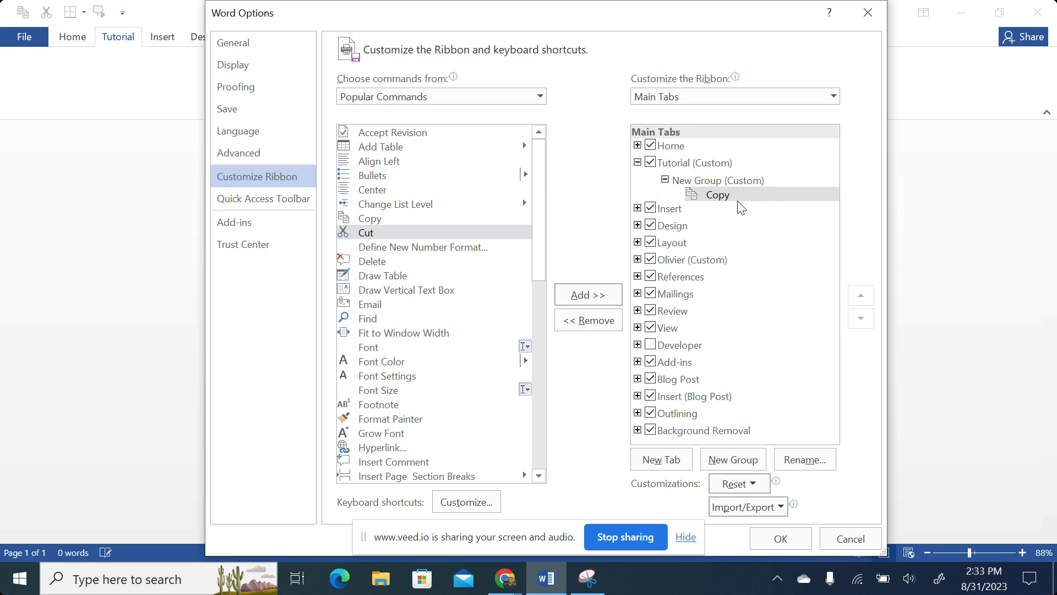
pyautogui.click(380, 265)
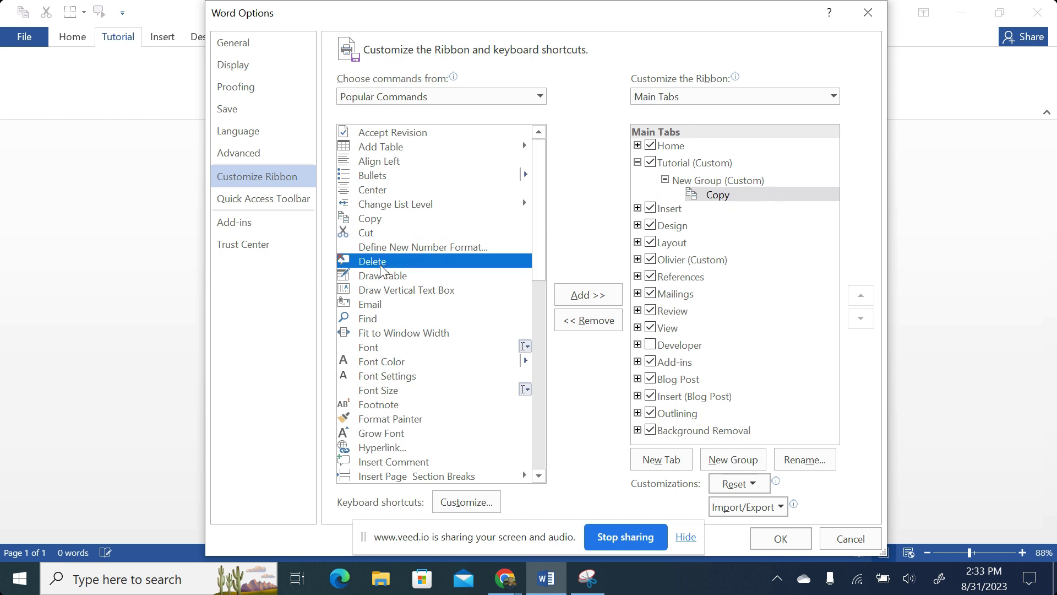
pyautogui.click(579, 297)
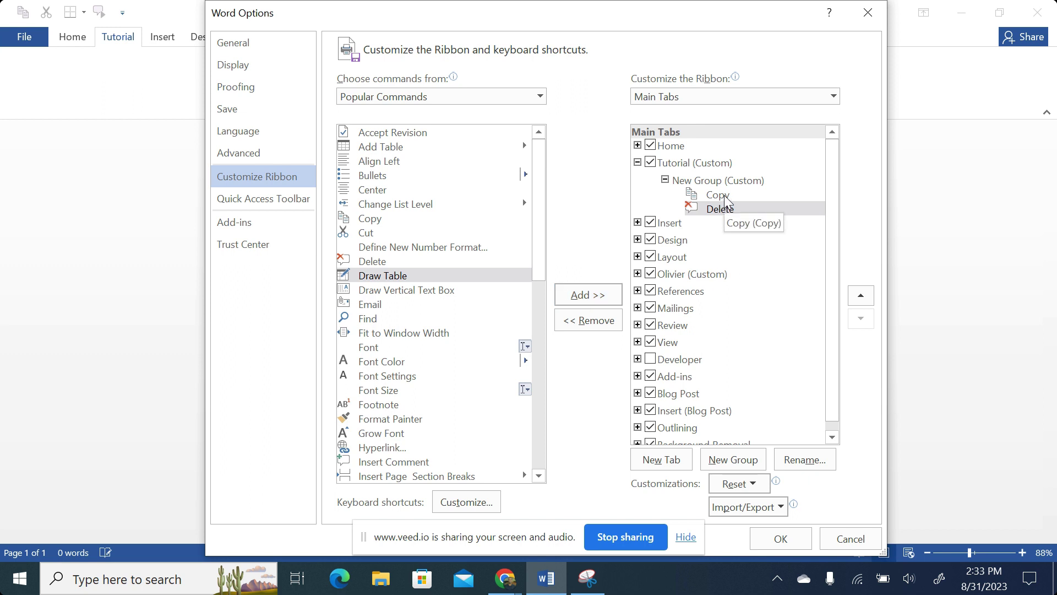
pyautogui.click(779, 537)
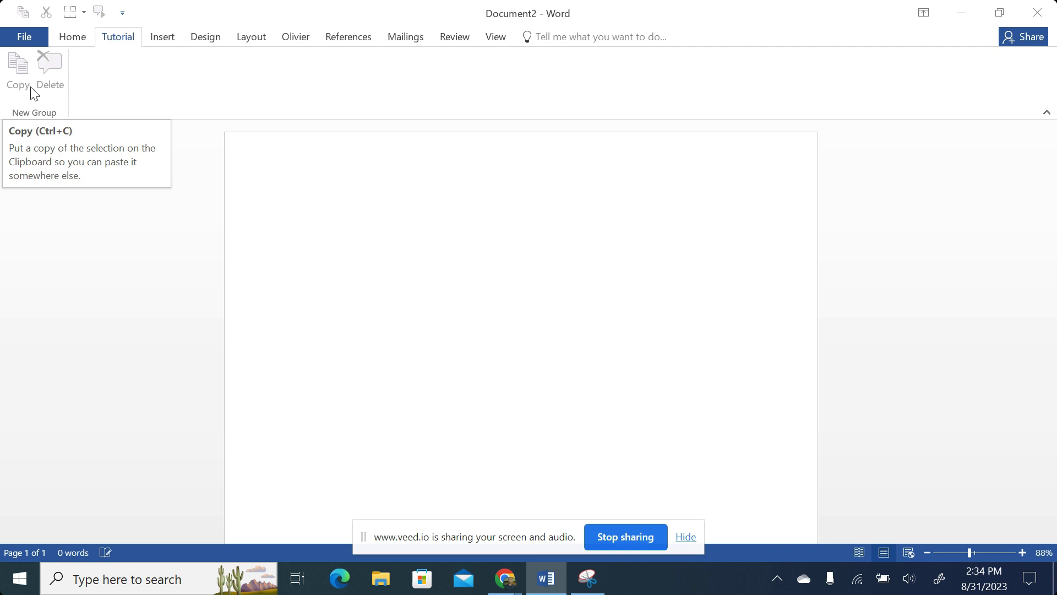
# Return focus to Document2 and switch the ribbon back to the Home tab.
pyautogui.click(281, 243)
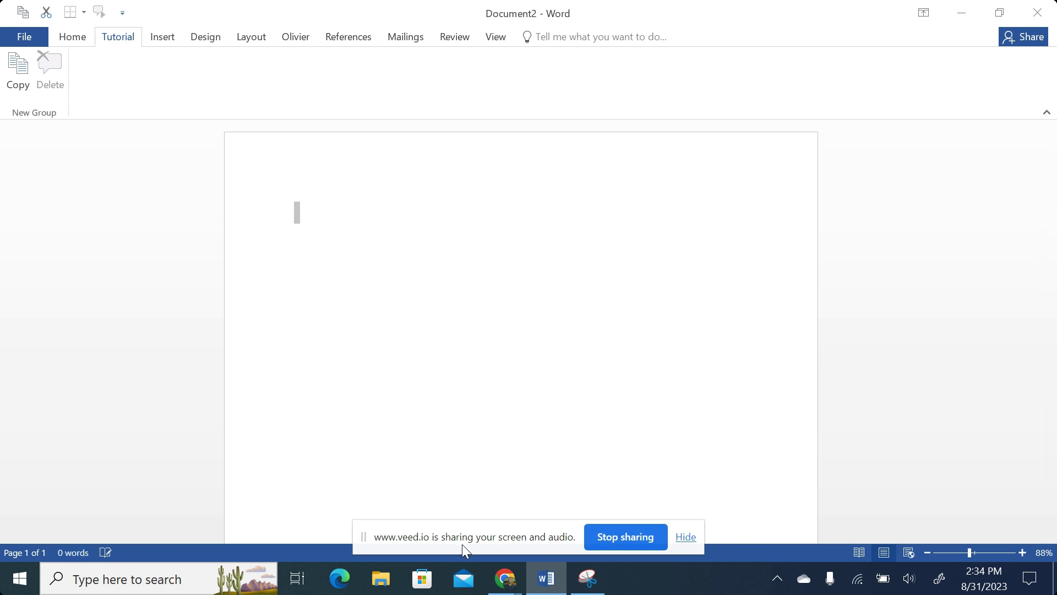
pyautogui.moveTo(461, 544); pyautogui.dragTo(994, 500)
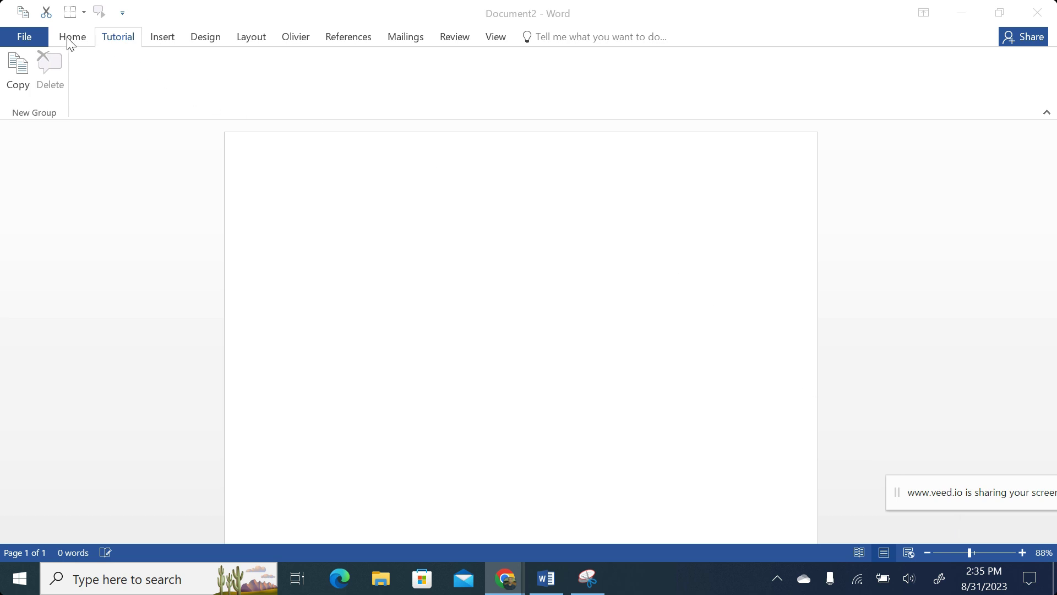
pyautogui.click(246, 165)
pyautogui.click(81, 42)
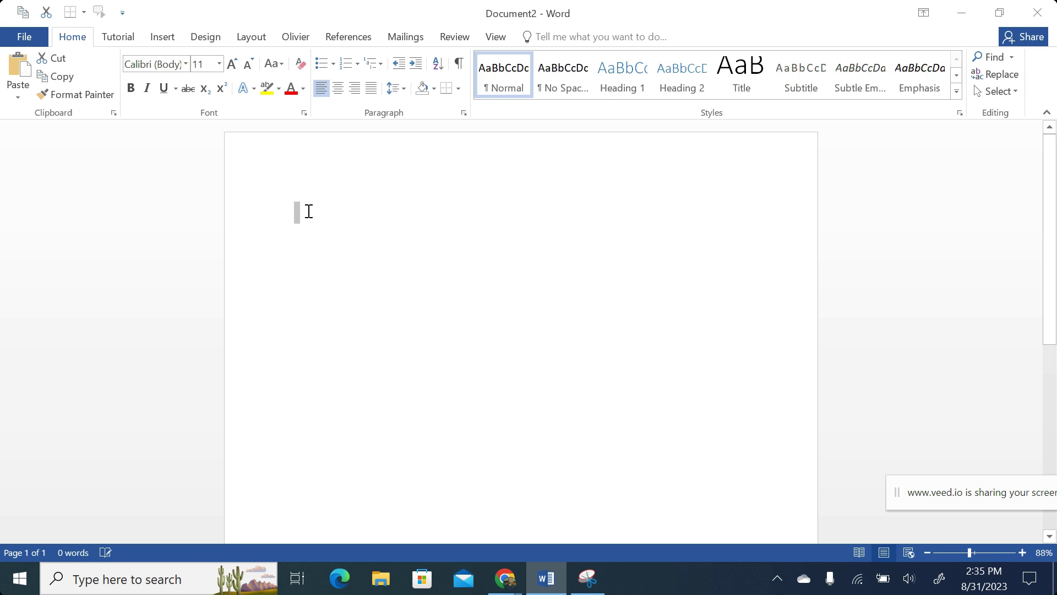
pyautogui.click(941, 491)
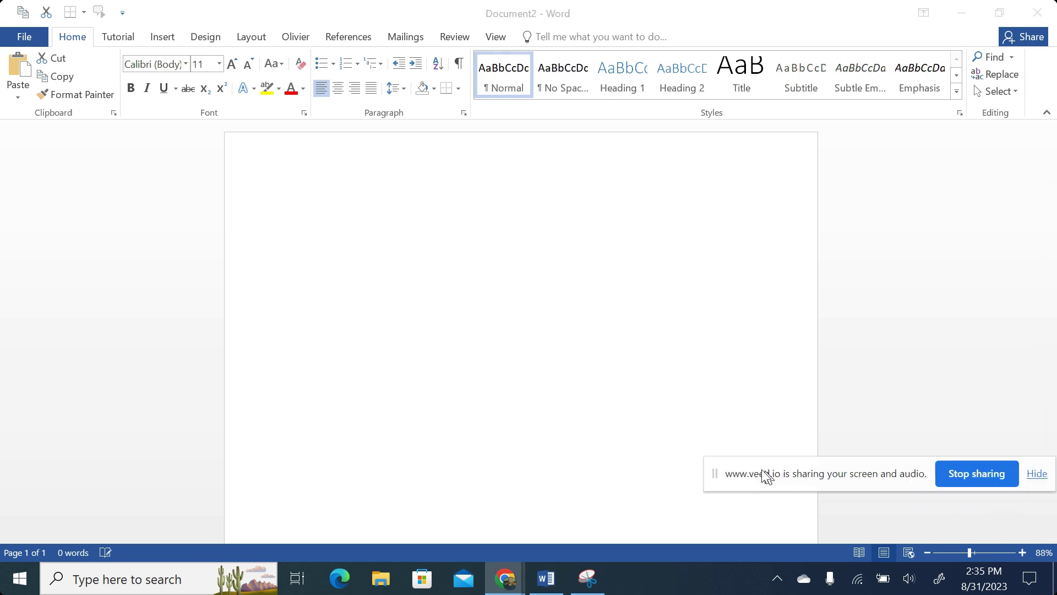